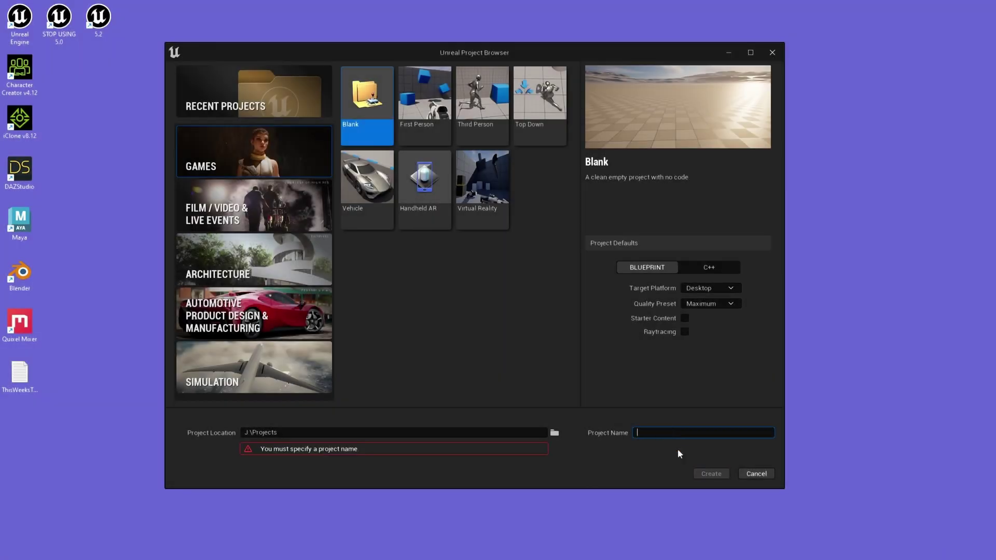
# Create a ray-traced Blank Film / Video & Live Events project named MetaPath, then go to the Edit menu.
pyautogui.write('Meta')
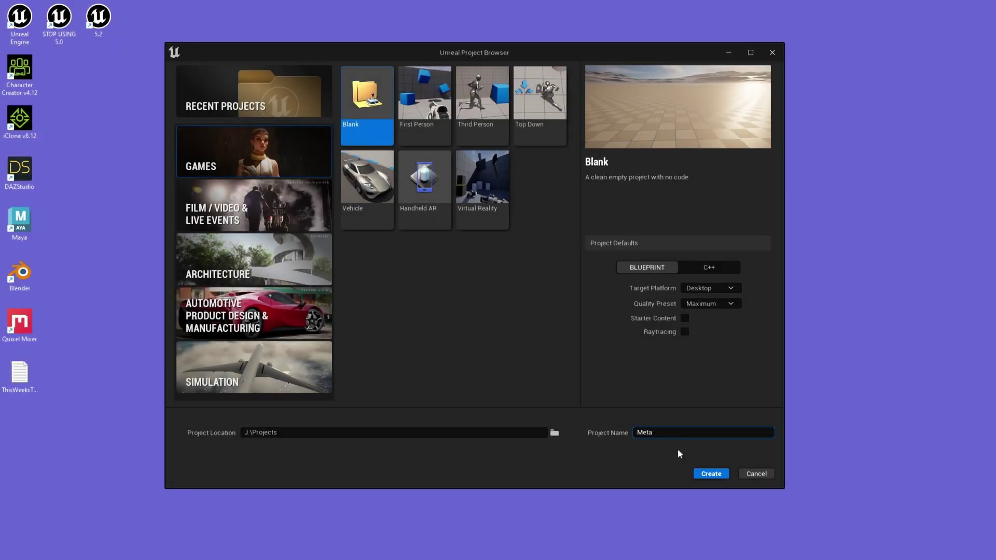
pyautogui.write('Path')
pyautogui.click(684, 332)
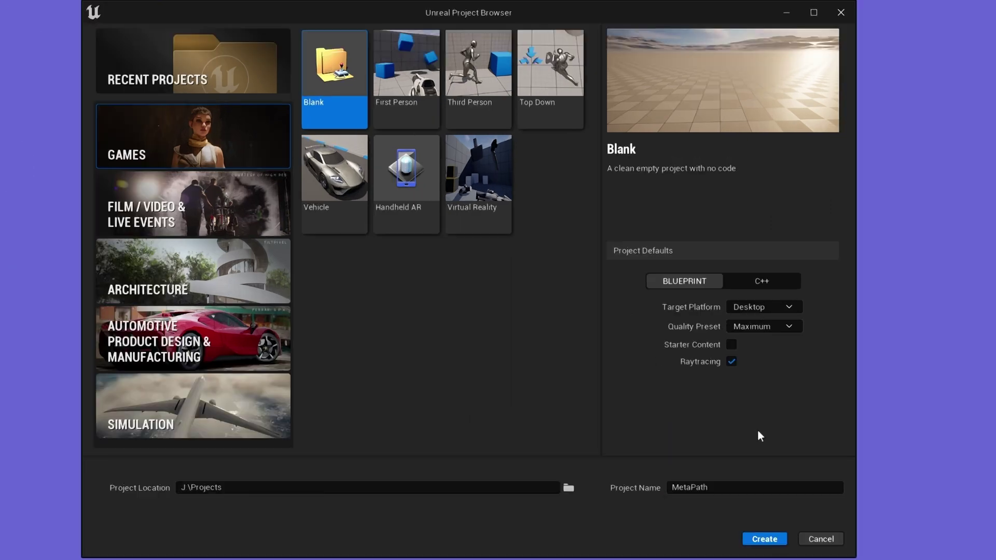
pyautogui.click(192, 203)
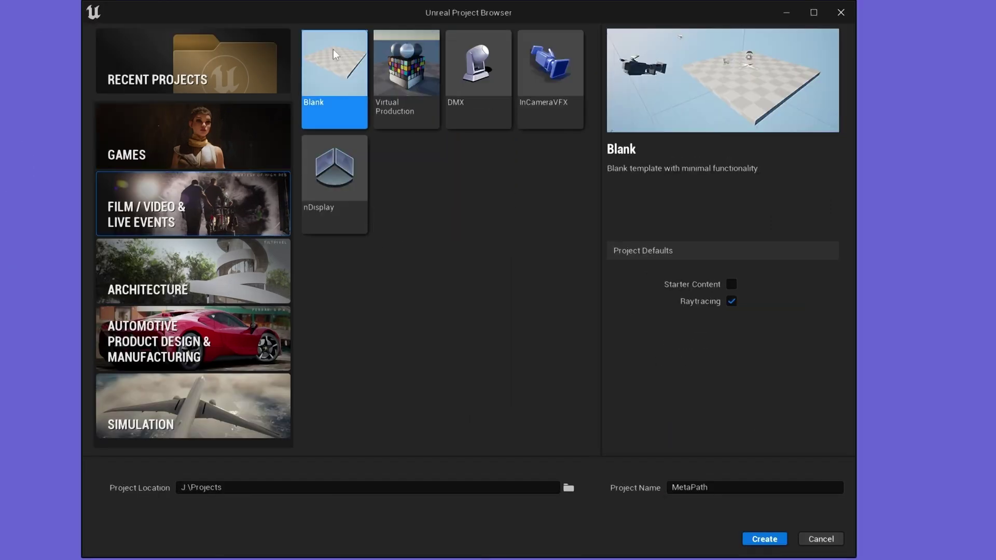
pyautogui.click(764, 539)
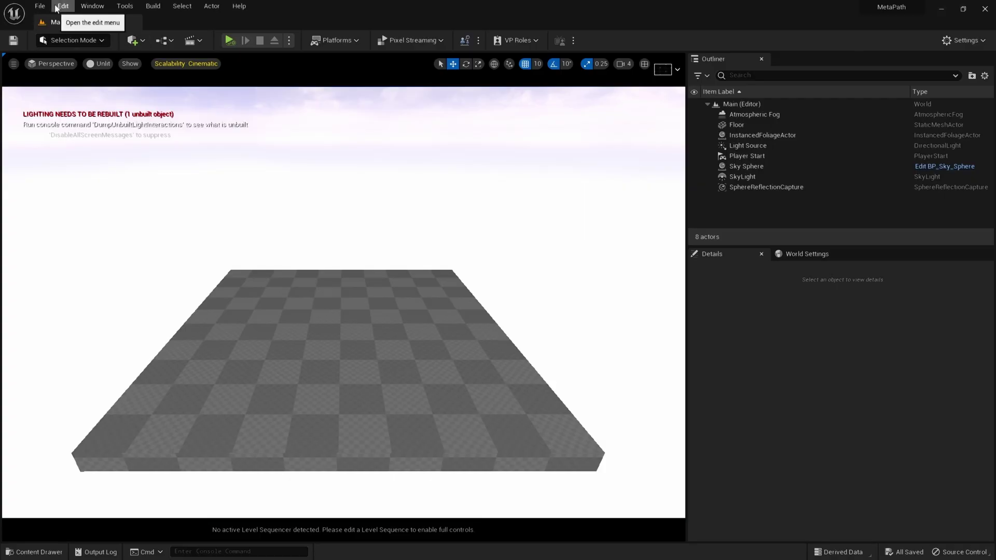
pyautogui.click(41, 6)
# Search the plugins for 'nenoise', open Trey in the MetaHuman library, and select the half-sphere background.
pyautogui.click(143, 290)
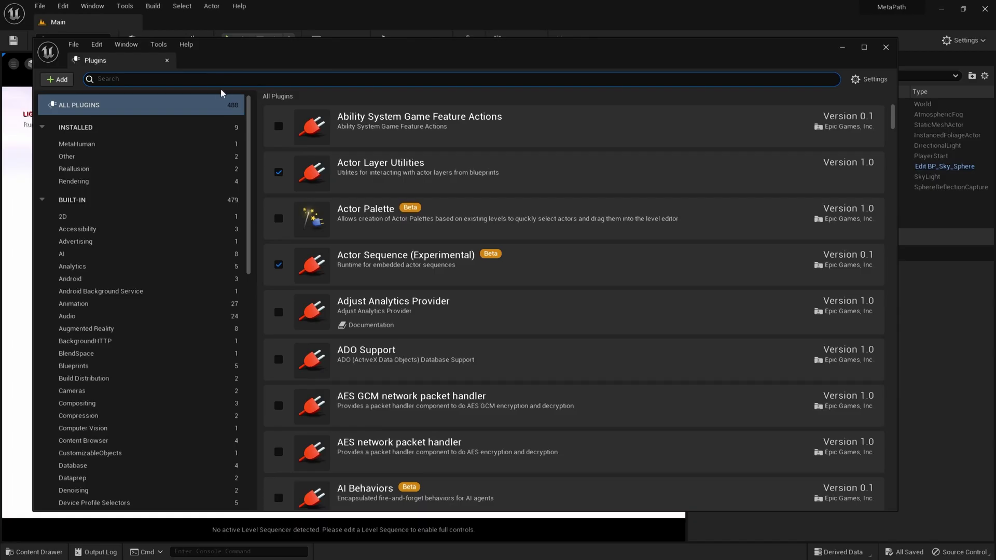
pyautogui.write('n')
pyautogui.write('e')
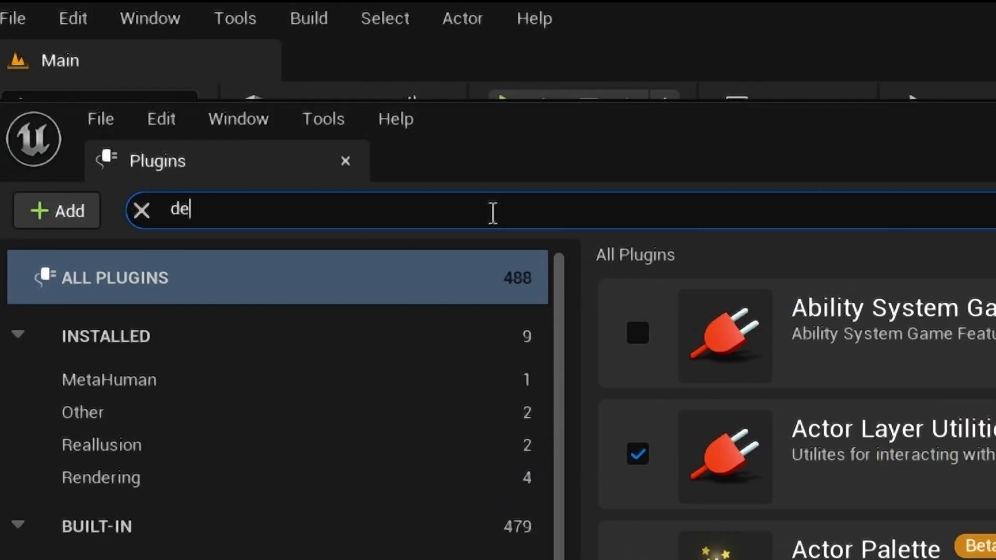
pyautogui.write('noise')
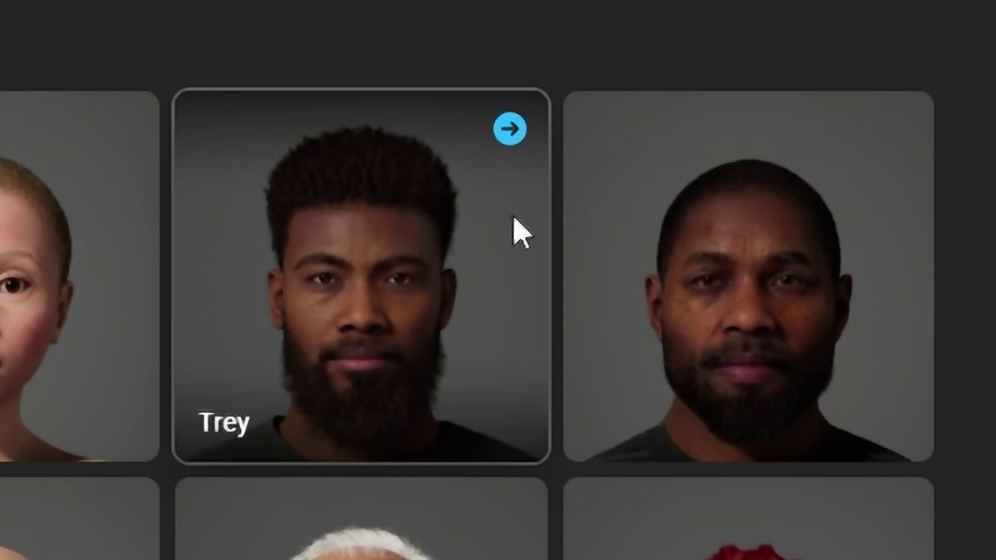
pyautogui.click(765, 208)
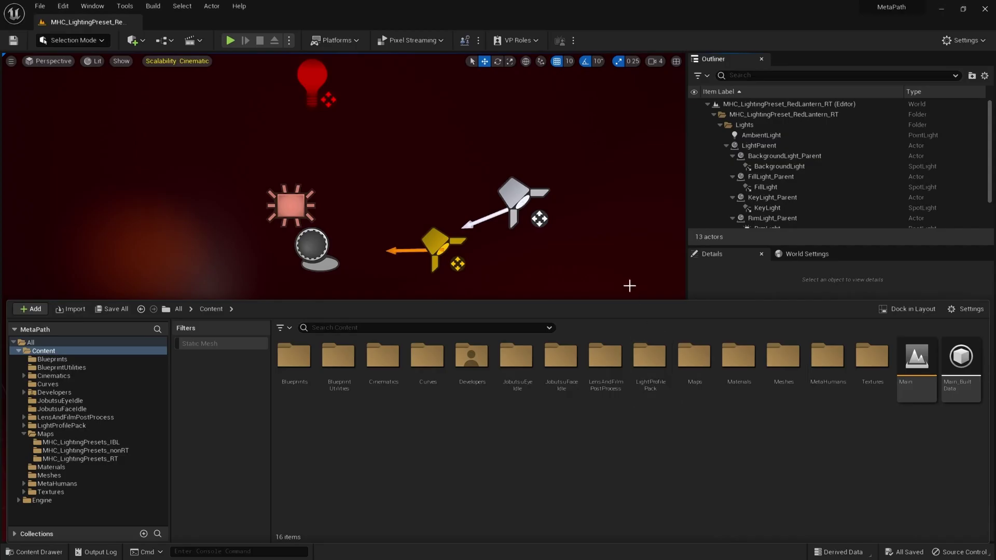
pyautogui.click(621, 275)
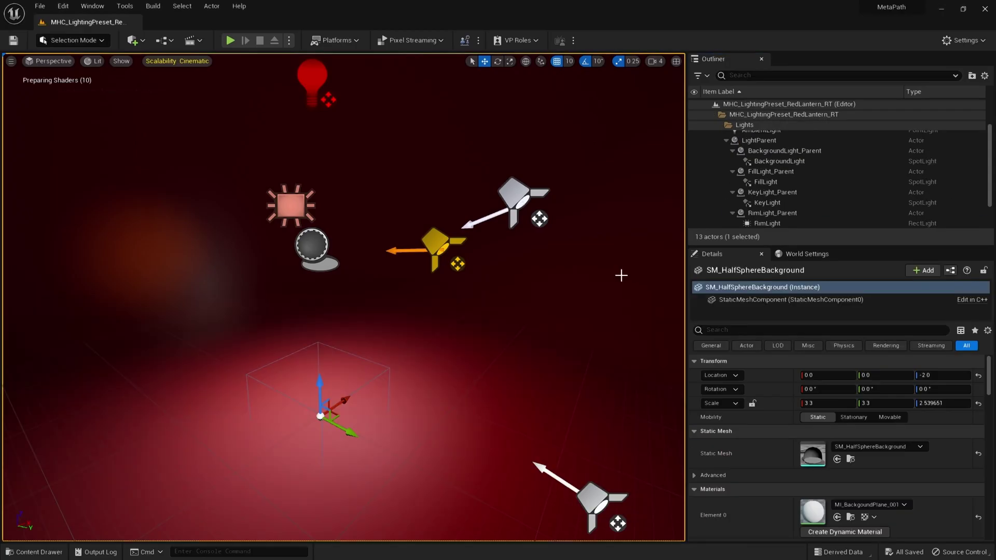
# Open the RedLantern level from the MHC_LightingPresets_RT folder.
pyautogui.click(34, 552)
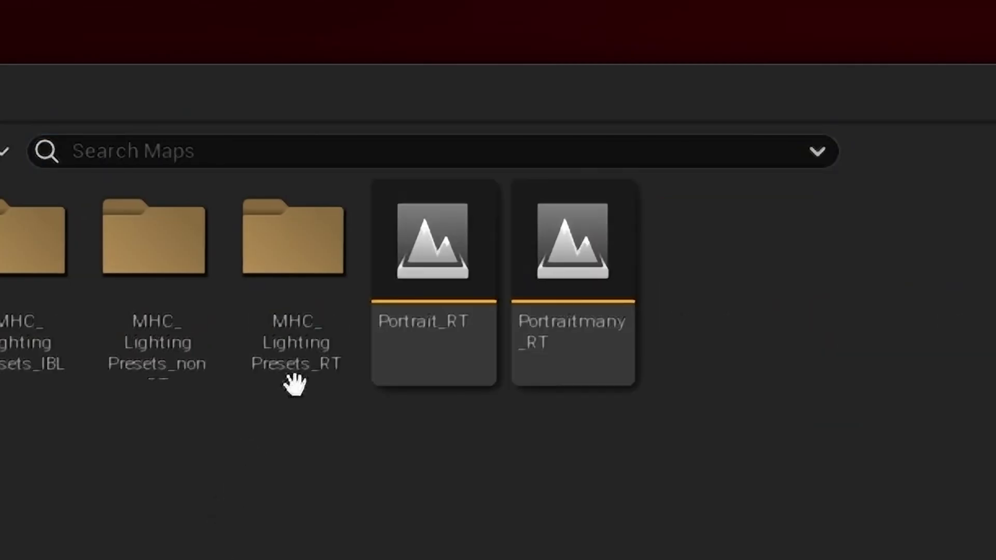
pyautogui.doubleClick(271, 350)
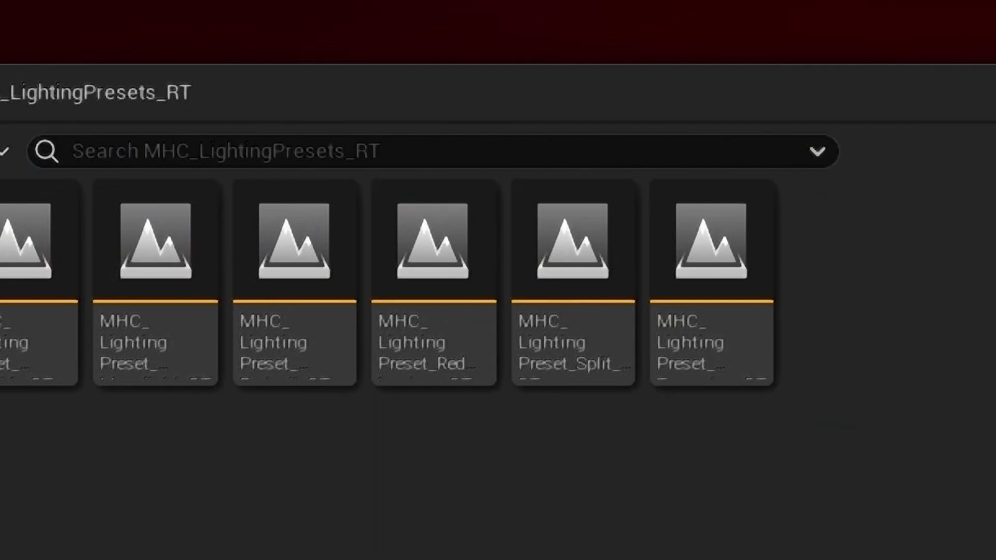
pyautogui.doubleClick(450, 312)
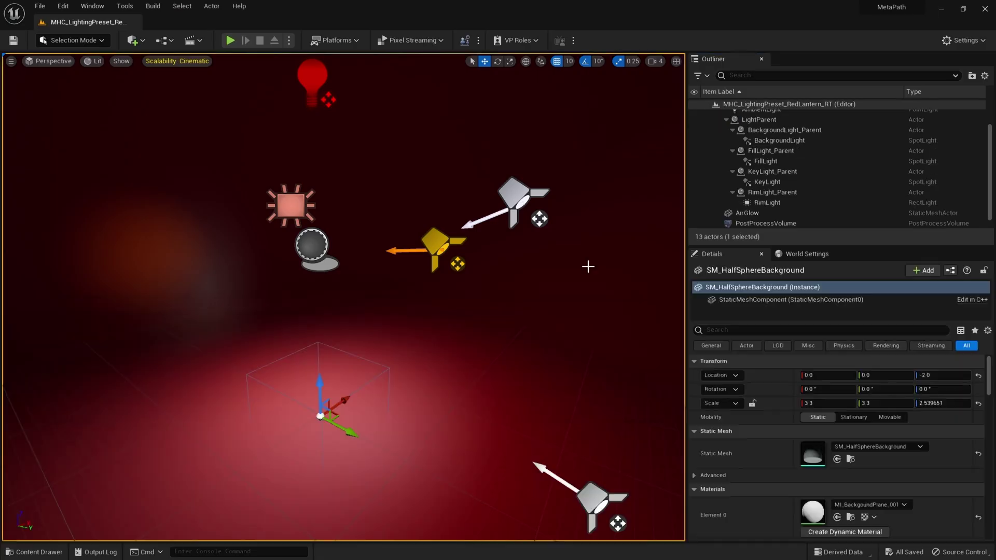
# Place BP_Trey from Content > MetaHumans > Trey into the level and focus on him.
pyautogui.click(32, 551)
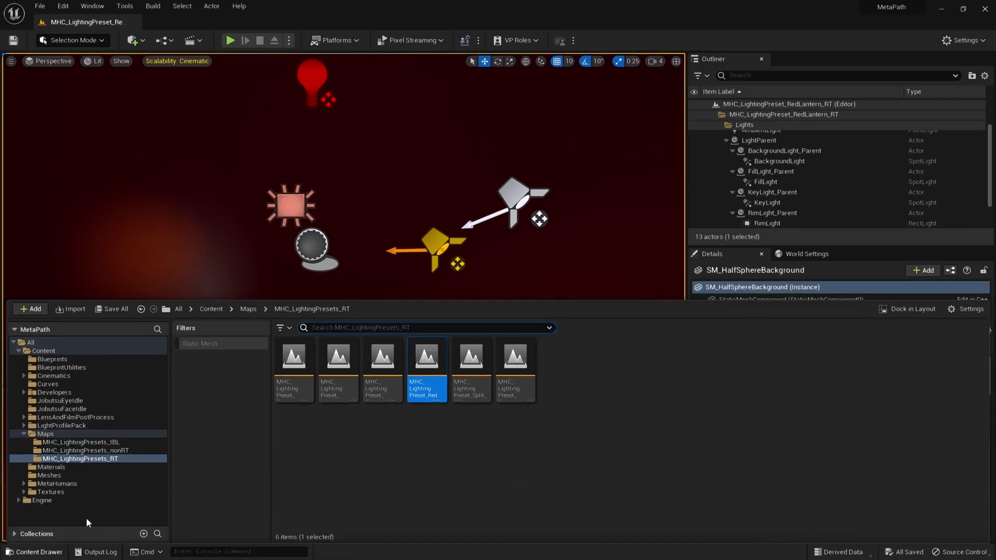
pyautogui.click(210, 309)
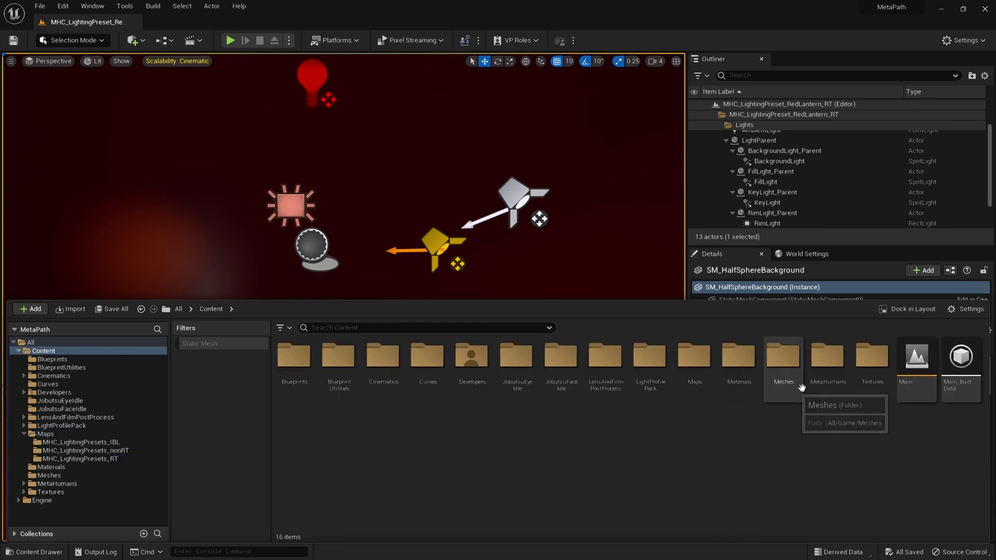
pyautogui.doubleClick(828, 365)
pyautogui.doubleClick(382, 358)
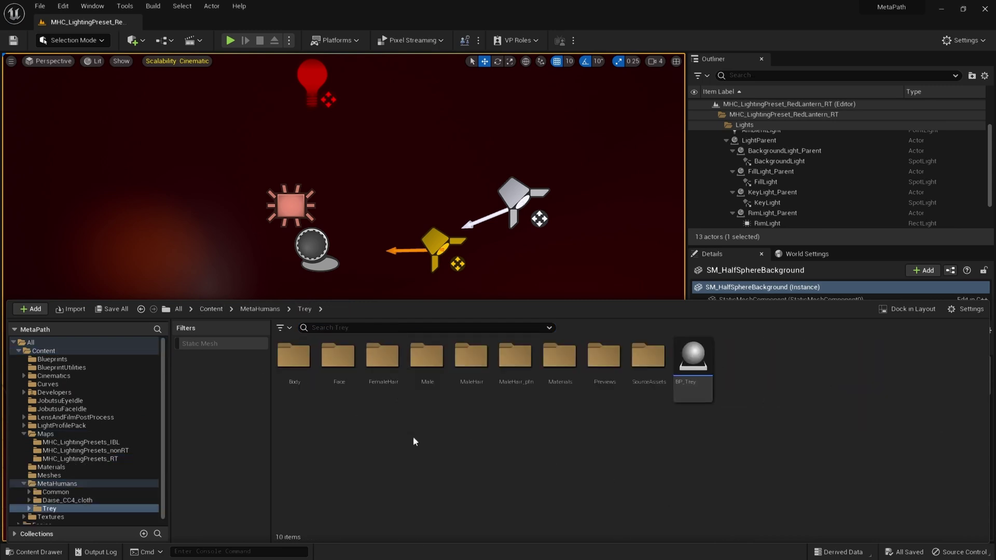
pyautogui.moveTo(693, 358); pyautogui.dragTo(445, 284)
pyautogui.moveTo(382, 282); pyautogui.dragTo(384, 283)
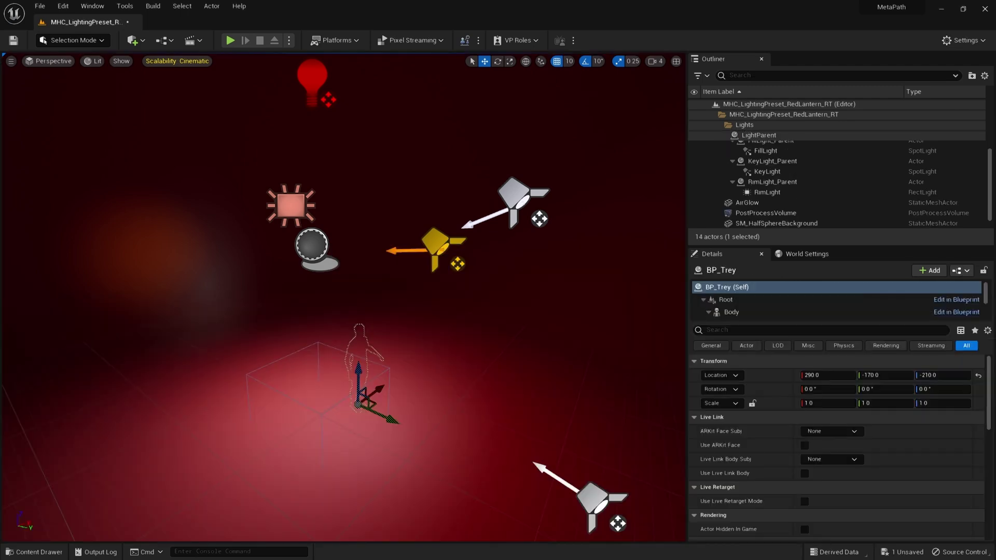
pyautogui.press('f')
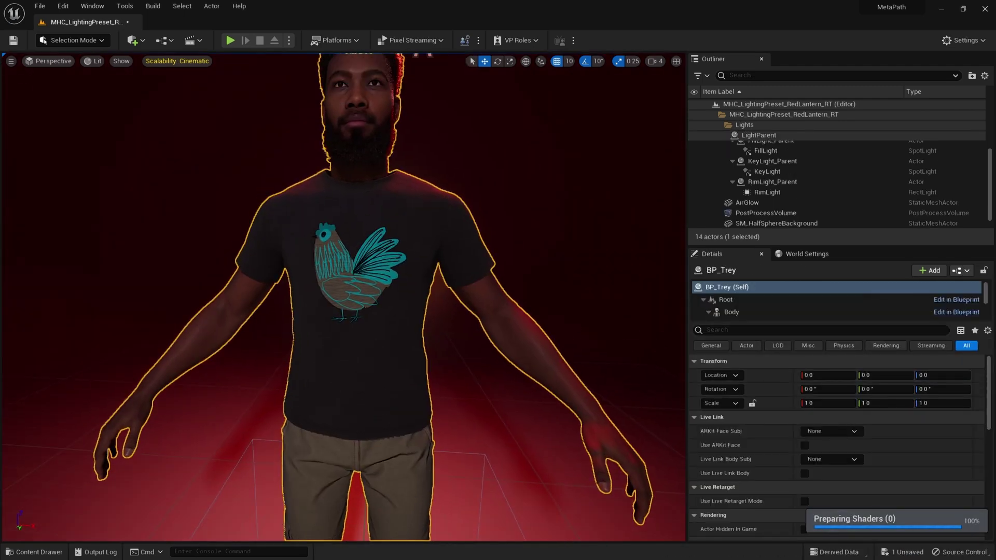
# Open BP_Trey's Blueprint from the Outliner and select its LODSync component.
pyautogui.scroll(-1, 919, 223)
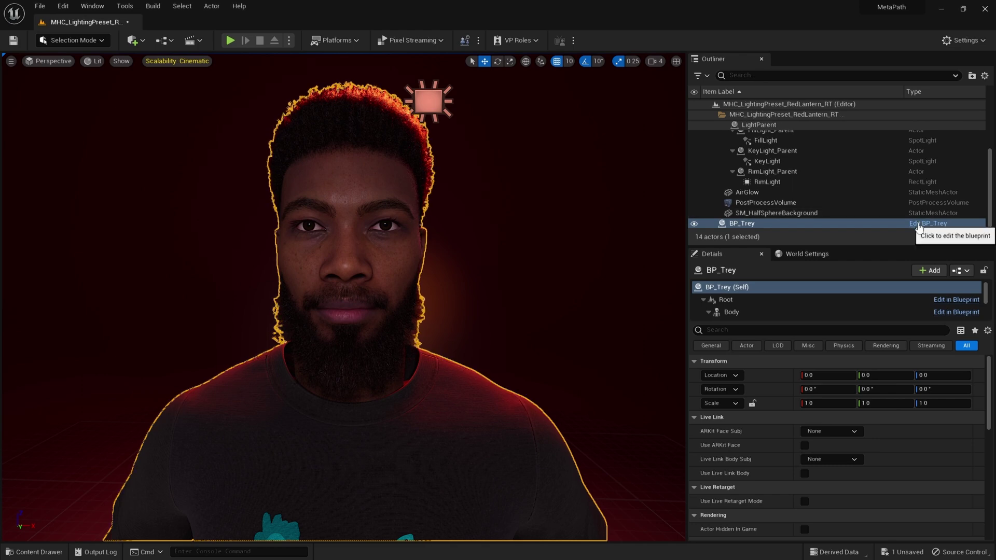
pyautogui.click(921, 224)
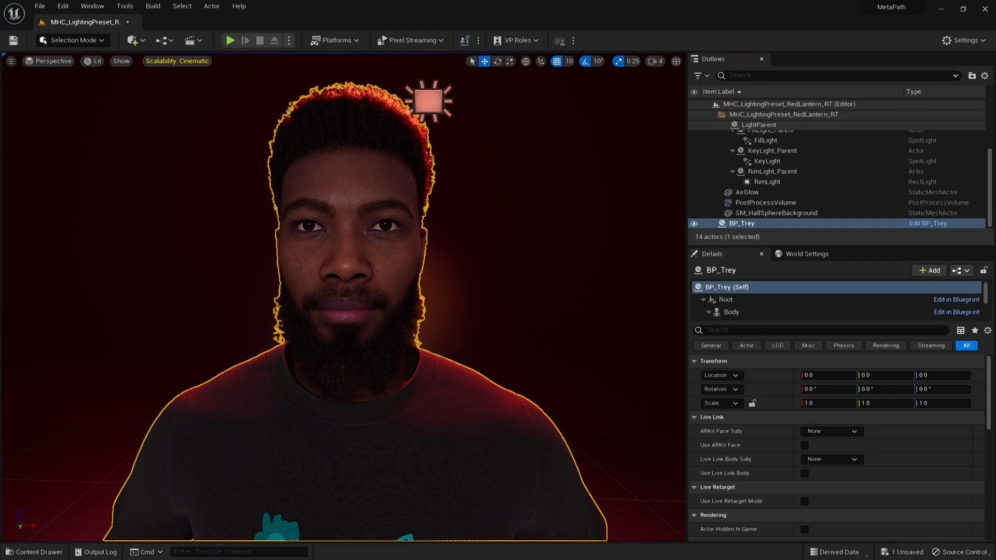
pyautogui.scroll(-3, 65, 156)
pyautogui.click(63, 192)
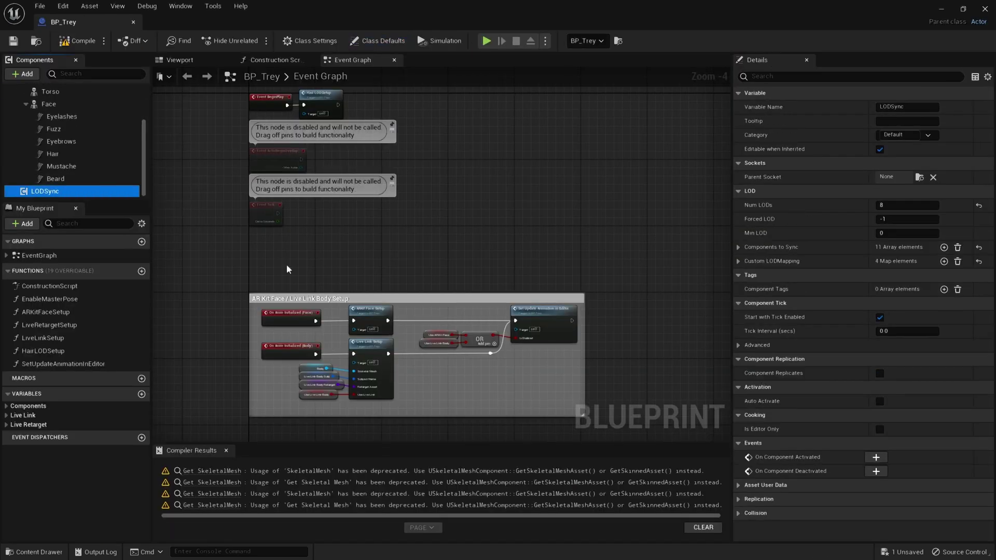
# Set LODSync's Num LODs to 1 and Forced LOD to 0.
pyautogui.click(901, 205)
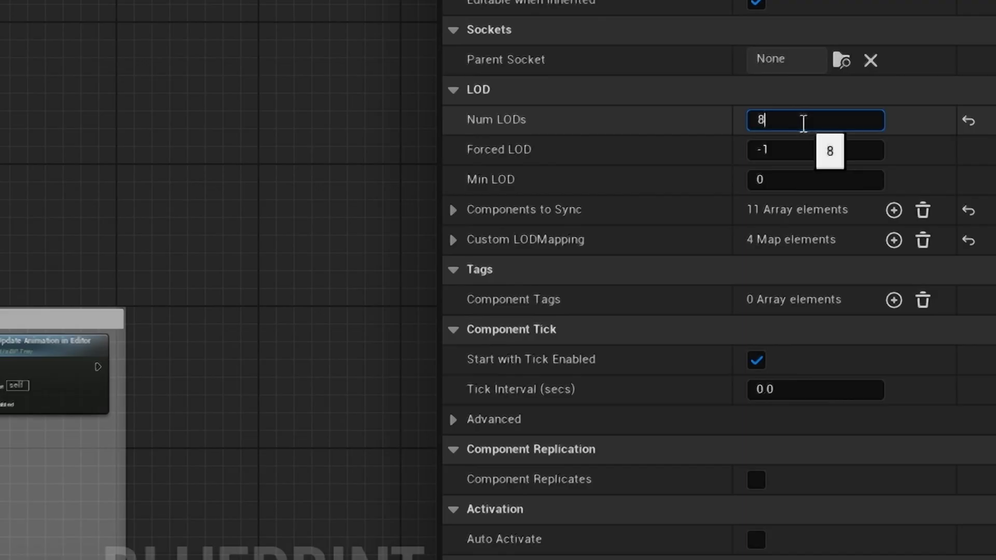
pyautogui.write('1')
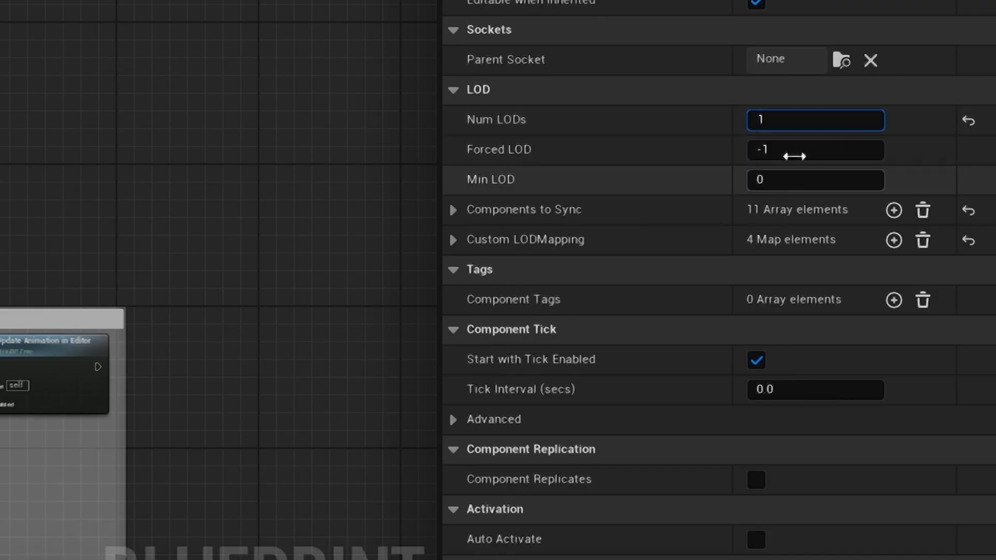
pyautogui.click(826, 146)
pyautogui.write('0')
pyautogui.press('Return')
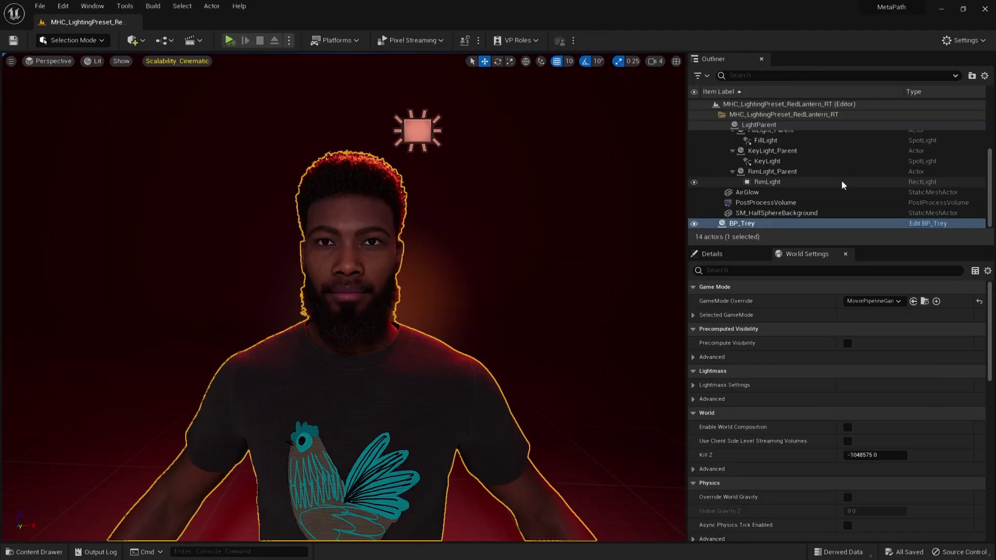
# Place a cine camera actor in the level and pilot CineCameraActor0.
pyautogui.click(836, 202)
pyautogui.click(133, 40)
pyautogui.moveTo(171, 147)
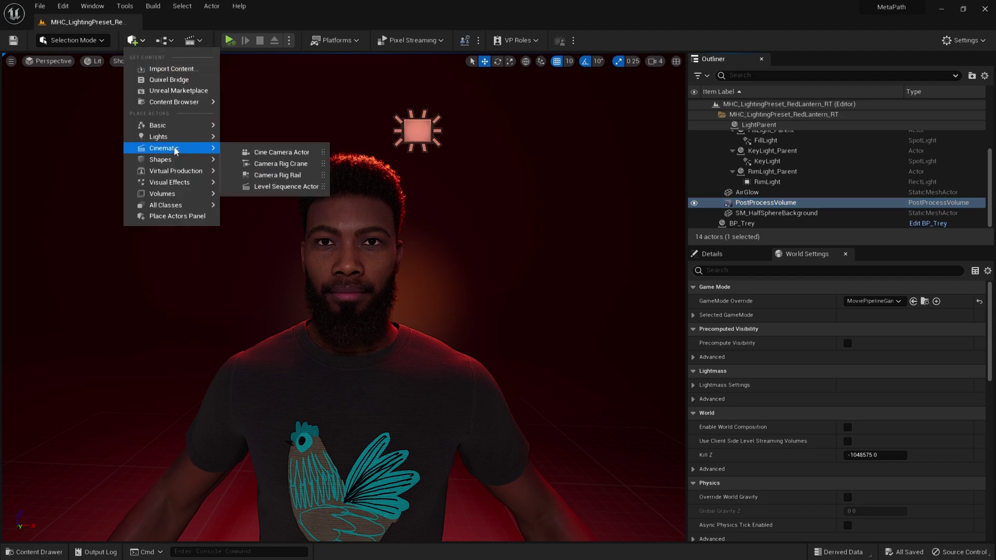
pyautogui.click(274, 151)
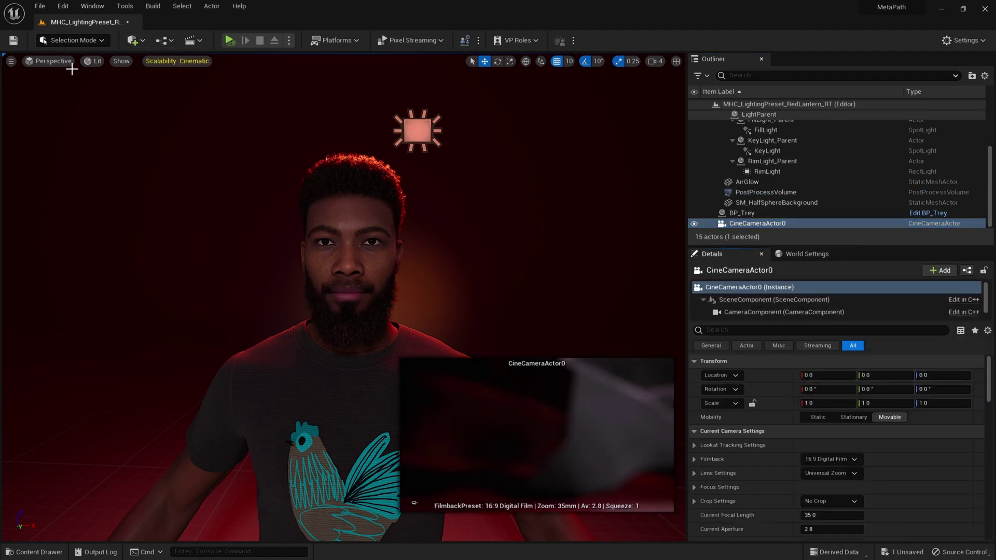
pyautogui.click(50, 61)
pyautogui.click(88, 178)
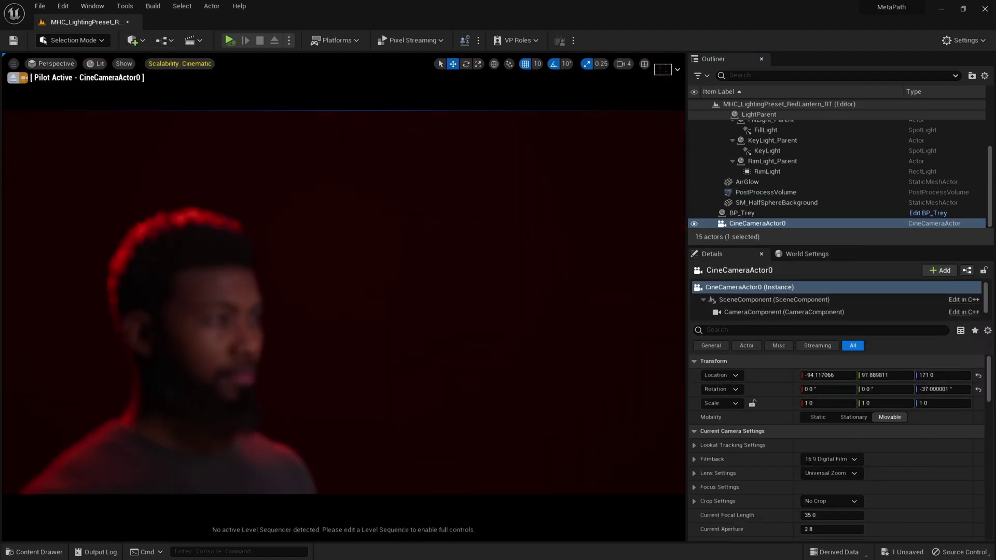
# Move the camera toward Trey's face and raise its focal length from 35 to 50 mm.
pyautogui.moveTo(343, 301)
pyautogui.mouseDown(button='right')
pyautogui.moveTo(317, 300)
pyautogui.moveTo(332, 291)
pyautogui.mouseUp(button='right')
pyautogui.click(508, 291)
pyautogui.hotkey('ctrl', 'z')
pyautogui.scroll(-2, 833, 465)
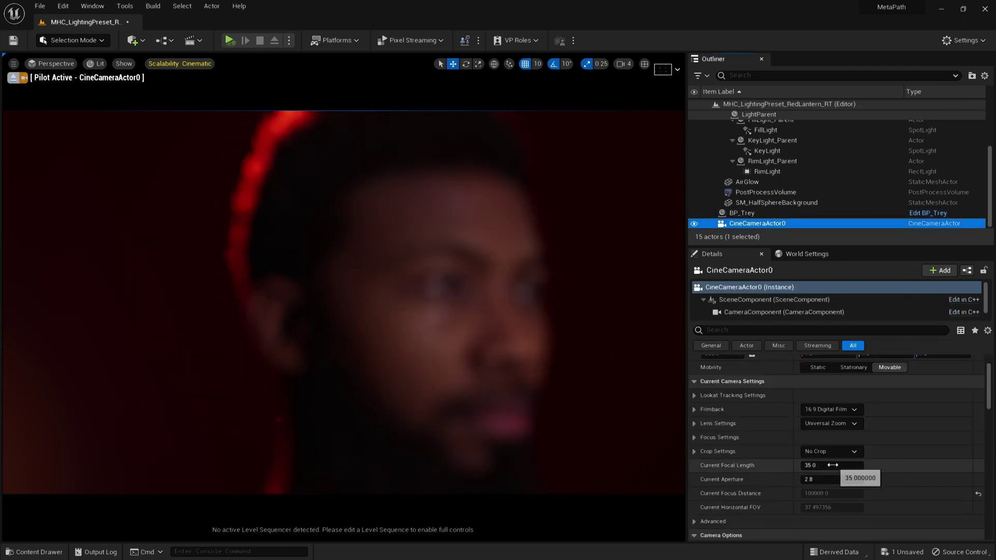
pyautogui.moveTo(833, 465)
pyautogui.mouseDown()
pyautogui.moveTo(869, 465)
pyautogui.moveTo(835, 447)
pyautogui.mouseUp()
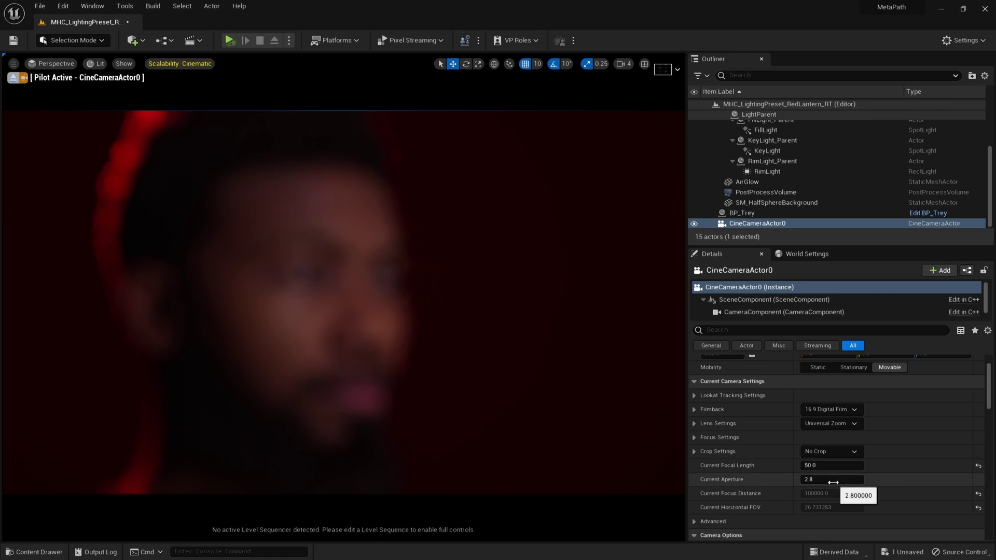
# Eyedrop the face for Manual Focus Distance (about 88.4 cm), then simulate and stop.
pyautogui.scroll(-2, 851, 467)
pyautogui.scroll(3, 778, 483)
pyautogui.click(716, 484)
pyautogui.scroll(-2, 779, 467)
pyautogui.click(804, 462)
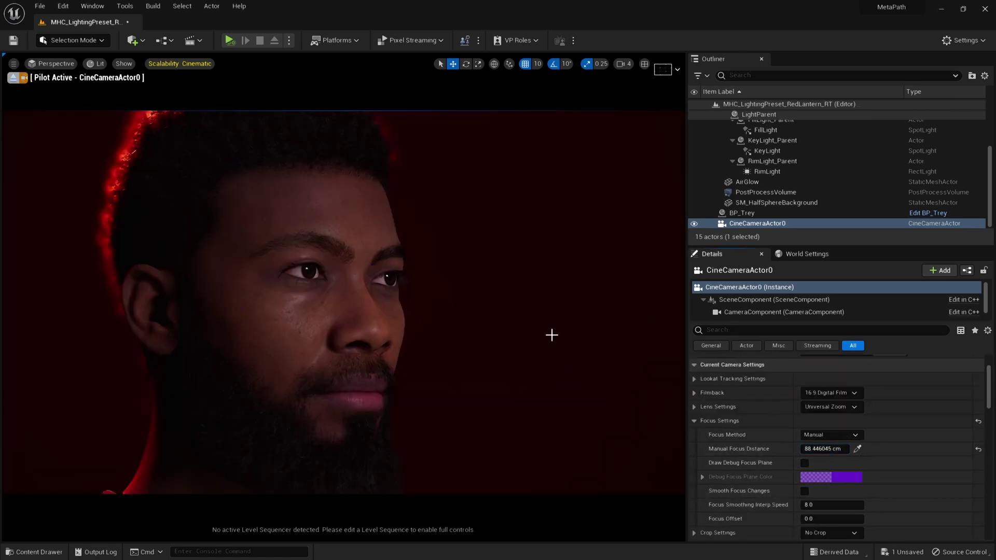
pyautogui.click(230, 40)
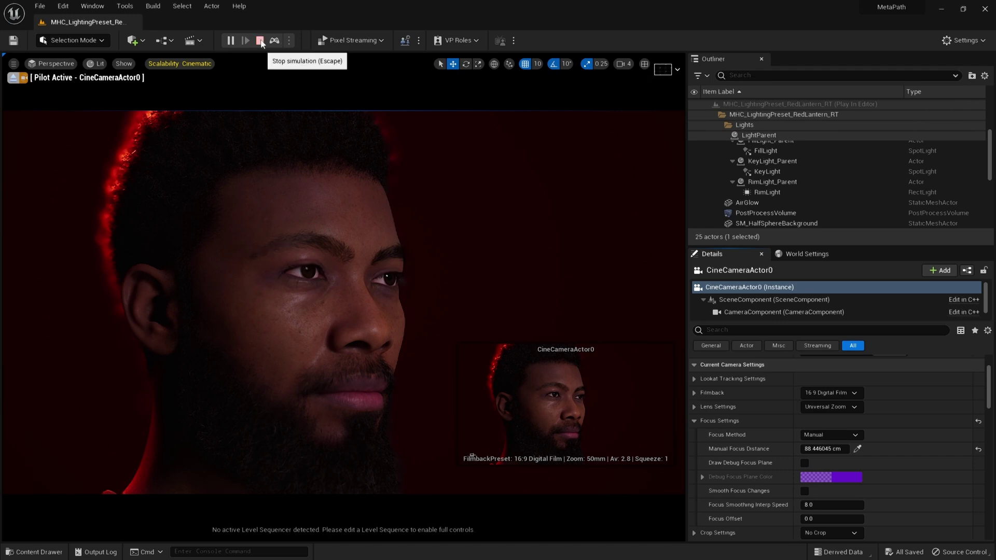
pyautogui.click(260, 41)
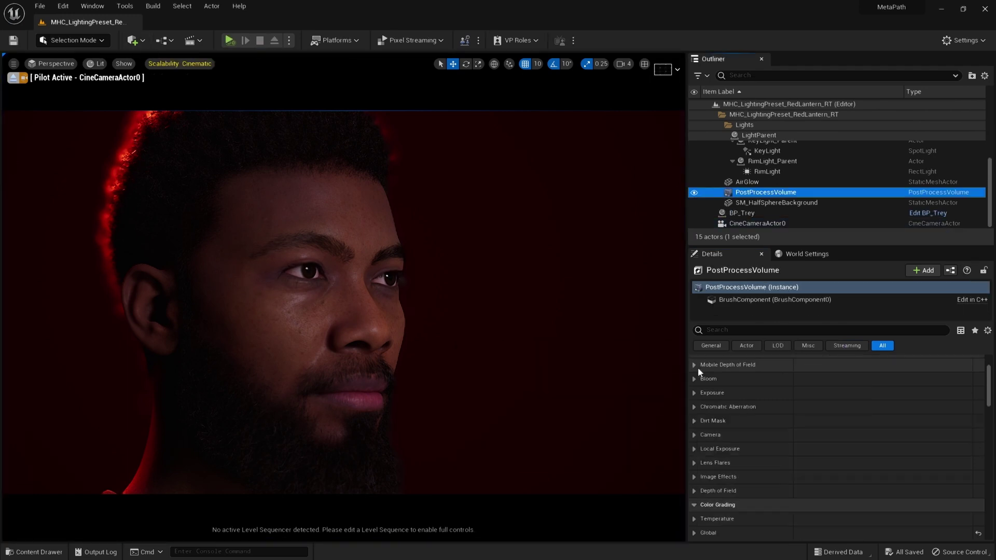
# Search the PostProcessVolume's Details for 'path'.
pyautogui.click(134, 40)
pyautogui.moveTo(185, 149)
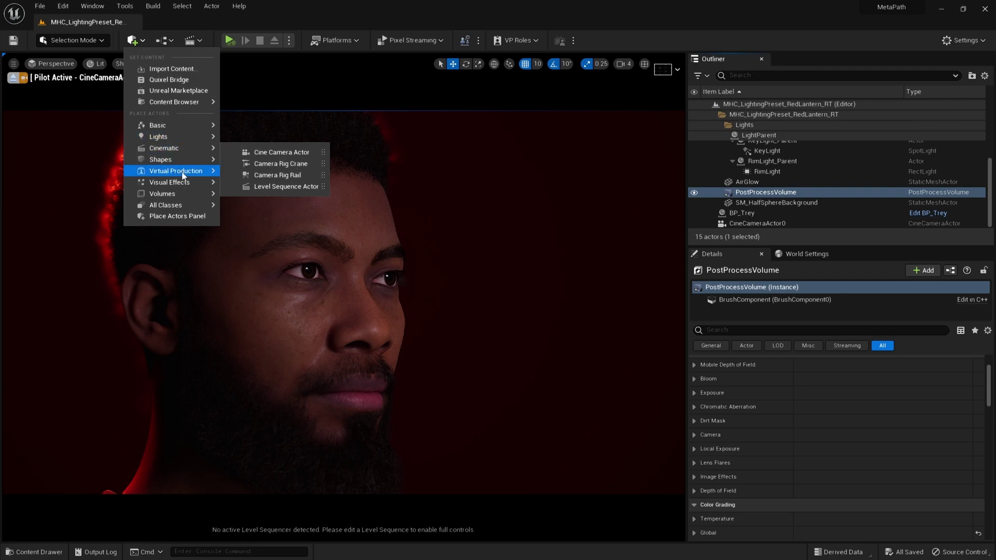
pyautogui.moveTo(182, 175)
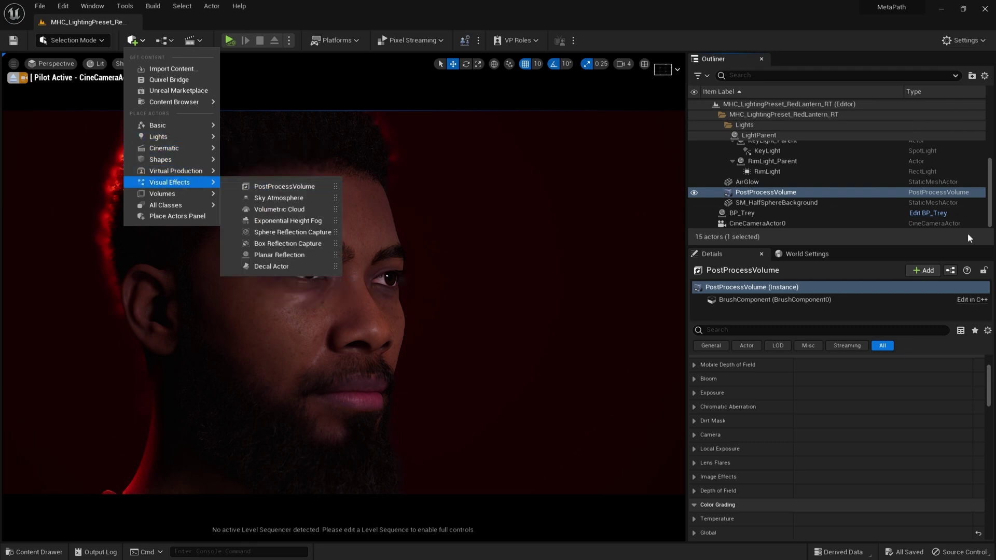
pyautogui.click(765, 329)
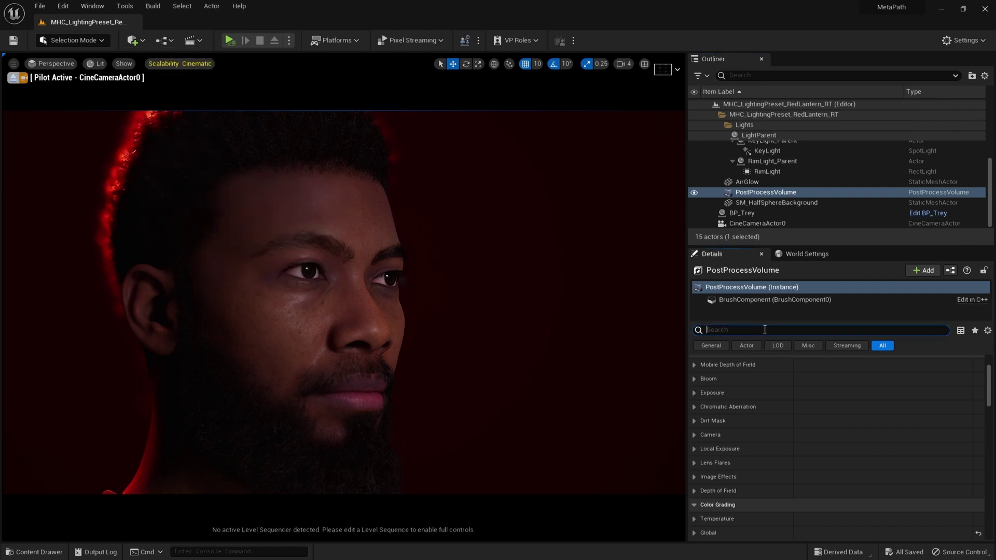
pyautogui.write('path')
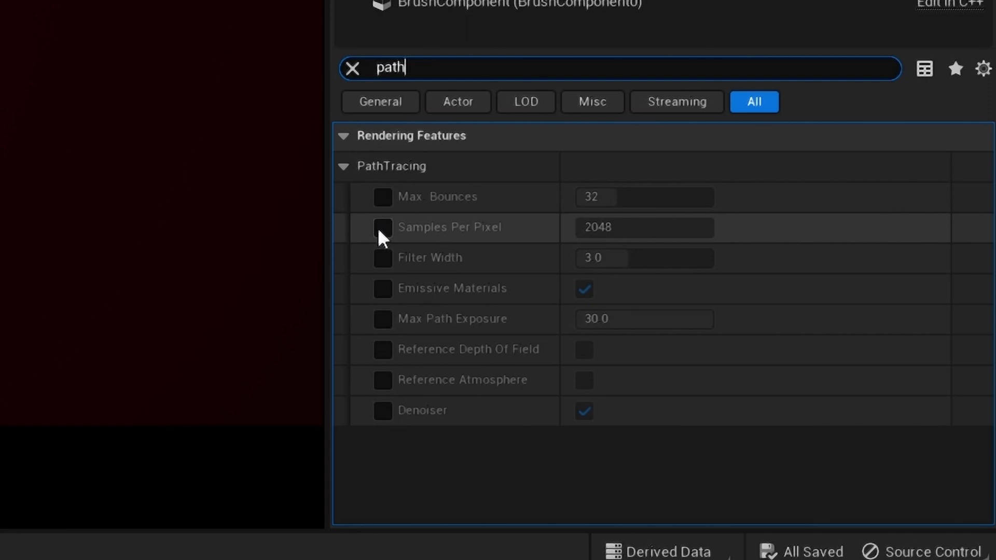
# Override Samples Per Pixel to 200, enable the Denoiser, and switch the viewport to Path Tracing.
pyautogui.click(712, 403)
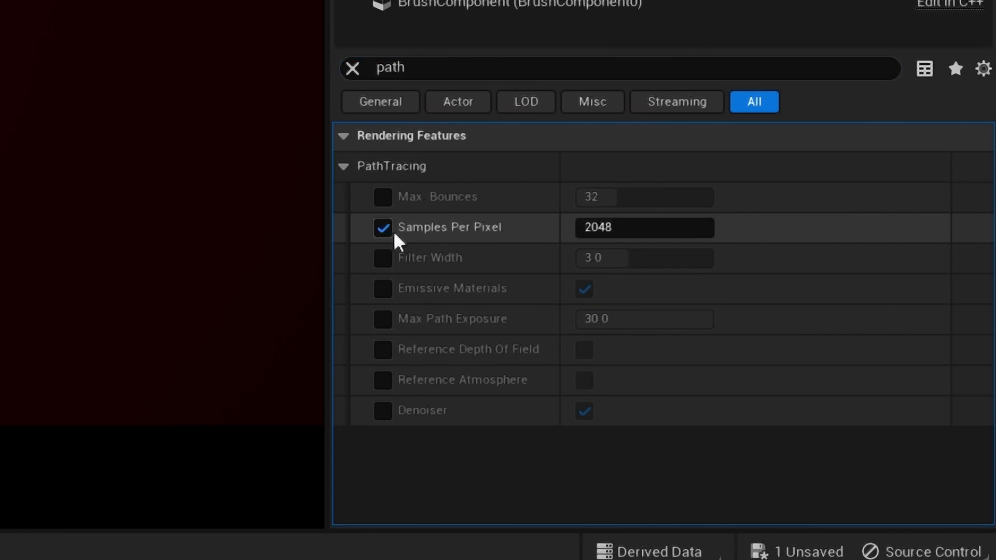
pyautogui.click(632, 226)
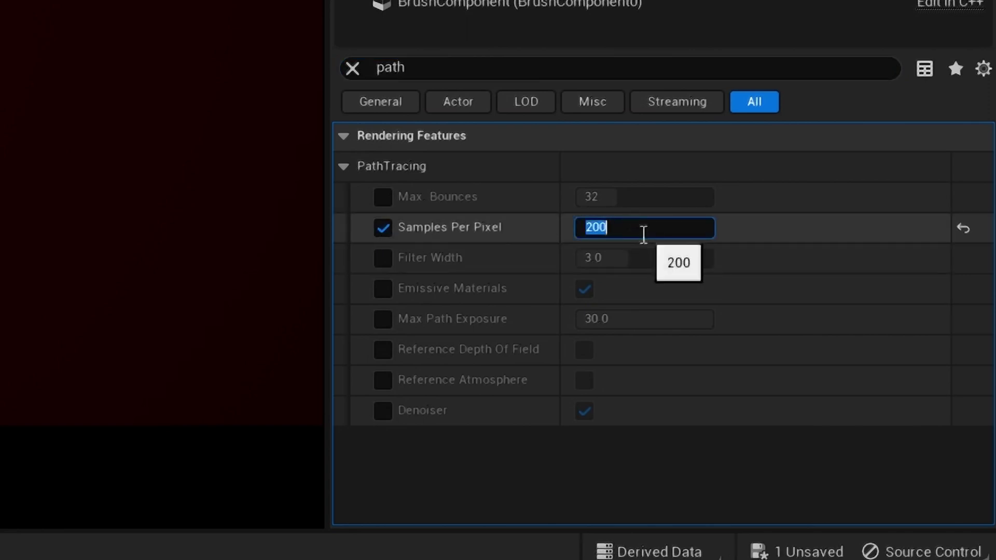
pyautogui.click(384, 414)
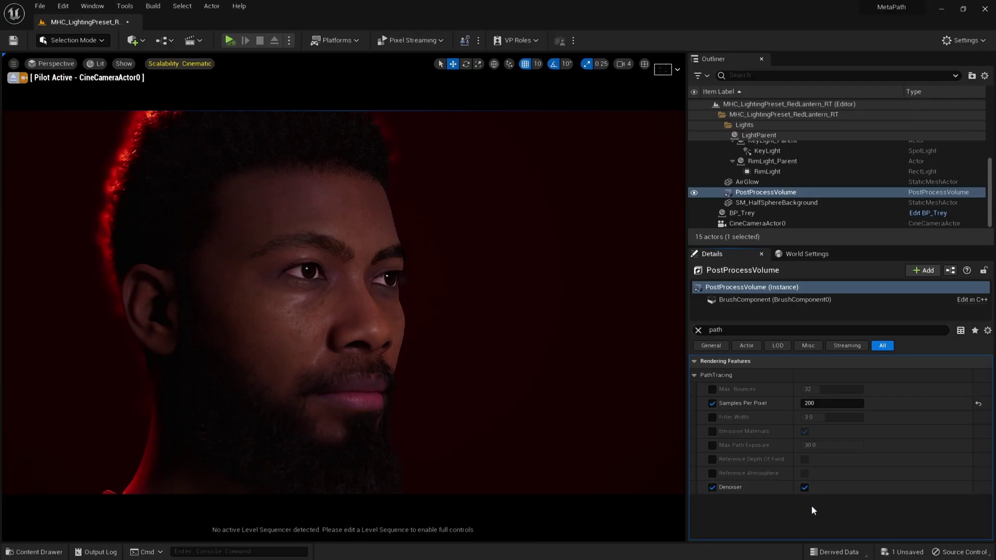
pyautogui.click(95, 64)
pyautogui.click(149, 195)
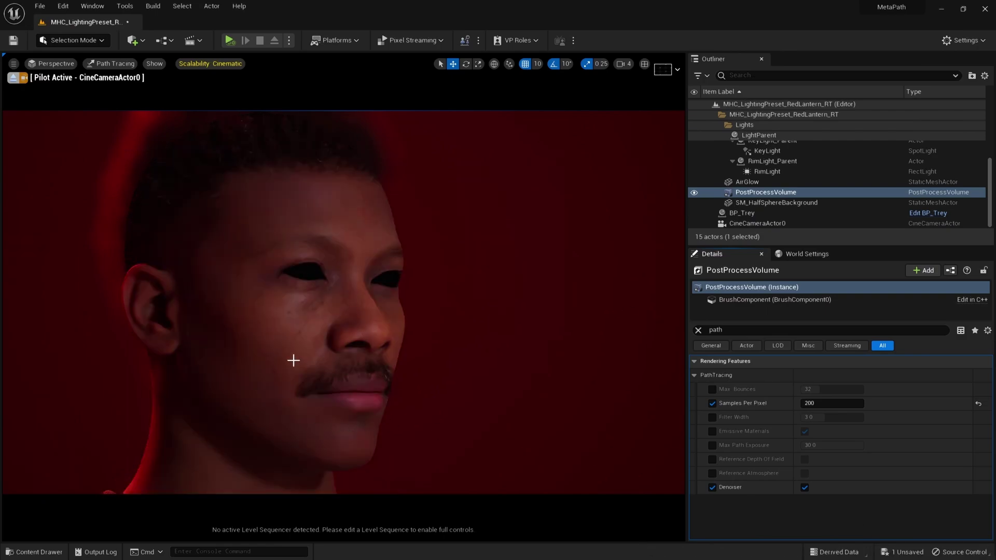
# Open Edit > Project Settings and search for 'texture streaming'.
pyautogui.click(63, 6)
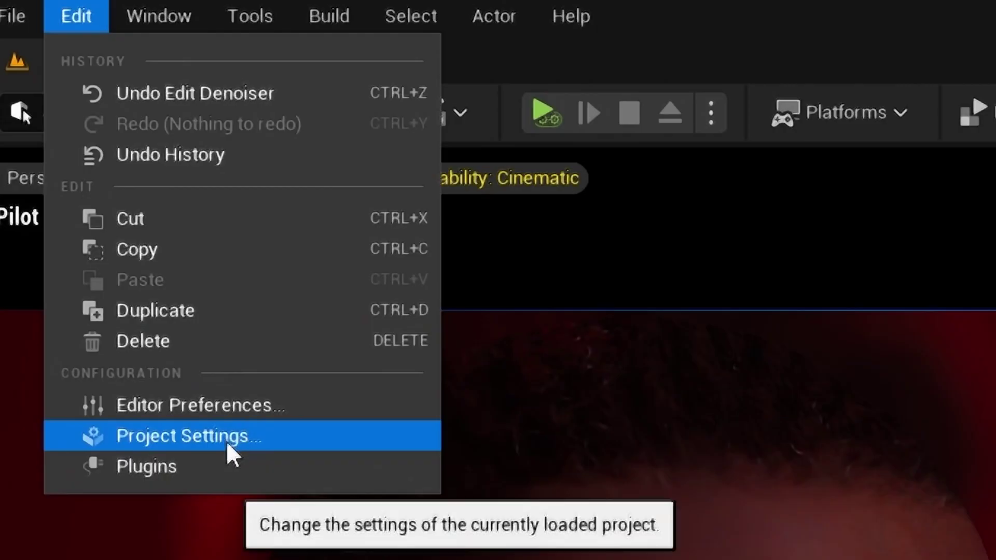
pyautogui.click(236, 441)
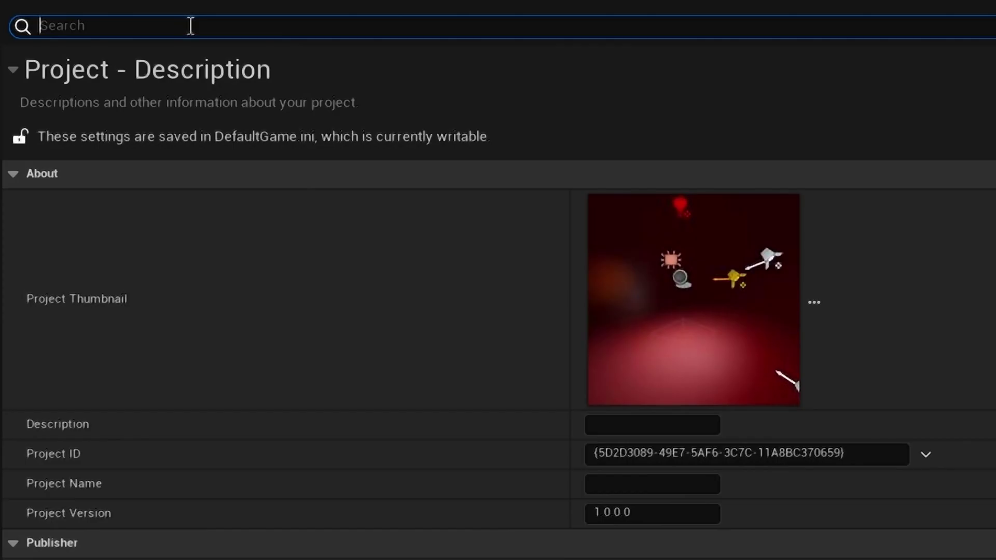
pyautogui.write('text')
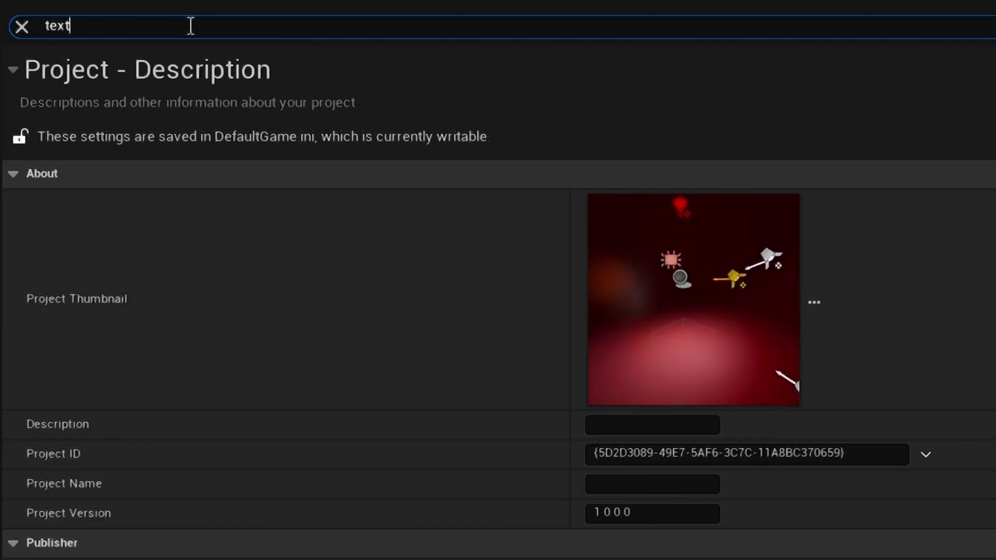
pyautogui.write('ure')
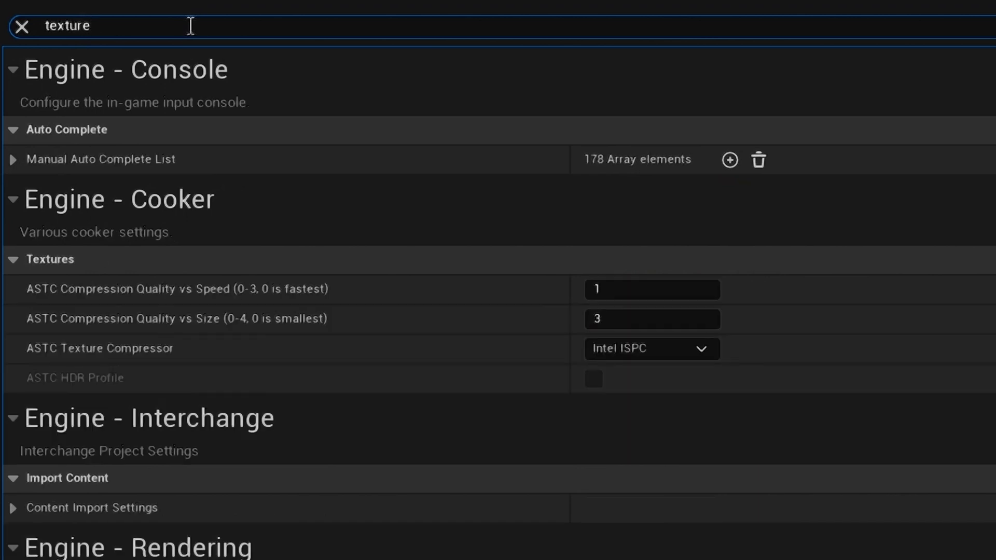
pyautogui.write(' streaming')
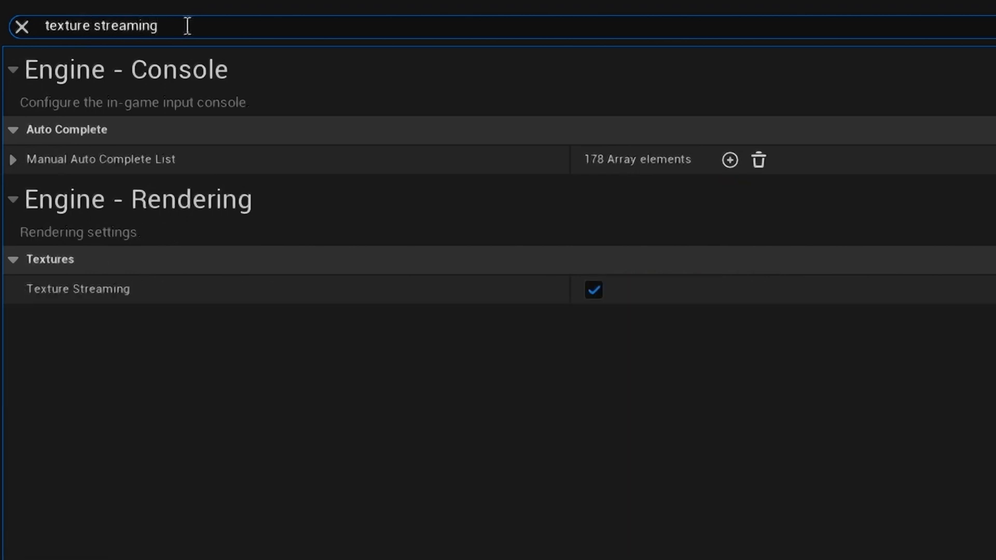
# Disable Texture Streaming and go to the Engine > Rendering settings page.
pyautogui.click(594, 290)
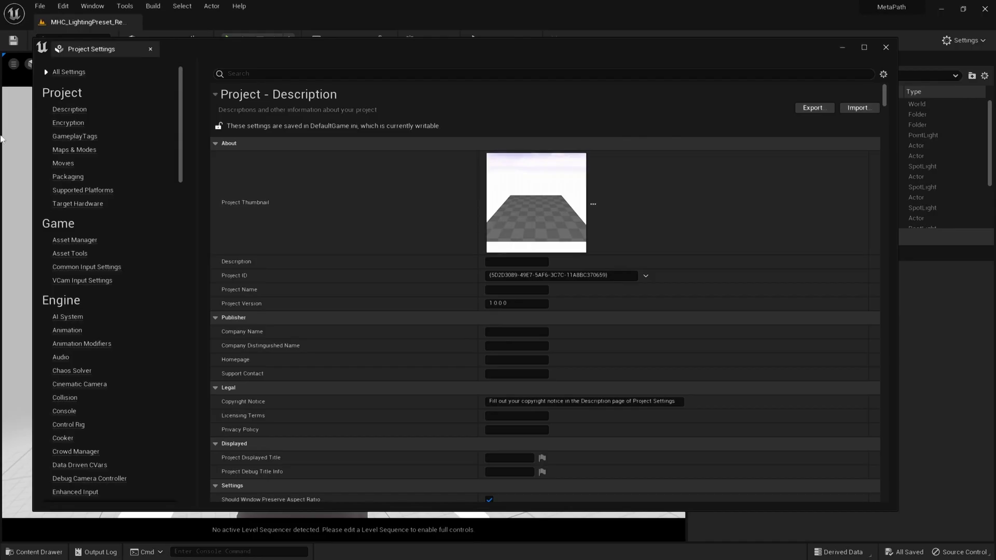
pyautogui.scroll(-10, 120, 145)
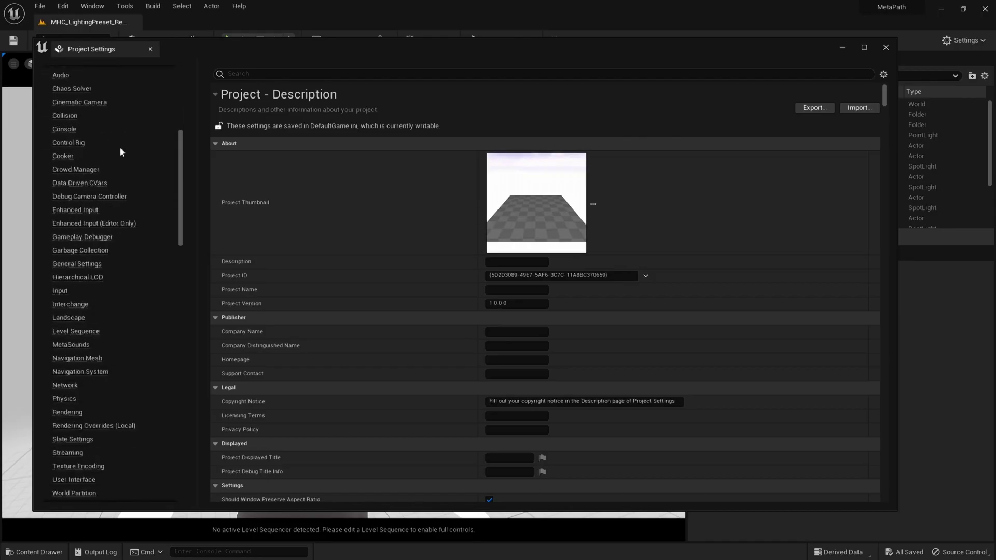
pyautogui.scroll(-2, 120, 147)
pyautogui.click(74, 313)
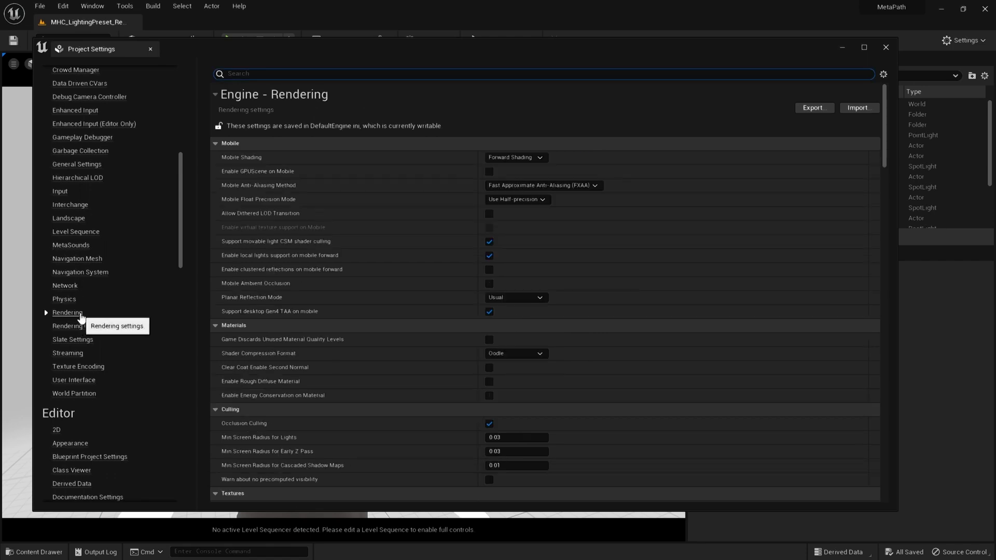
pyautogui.scroll(-12, 499, 312)
pyautogui.scroll(-3, 499, 311)
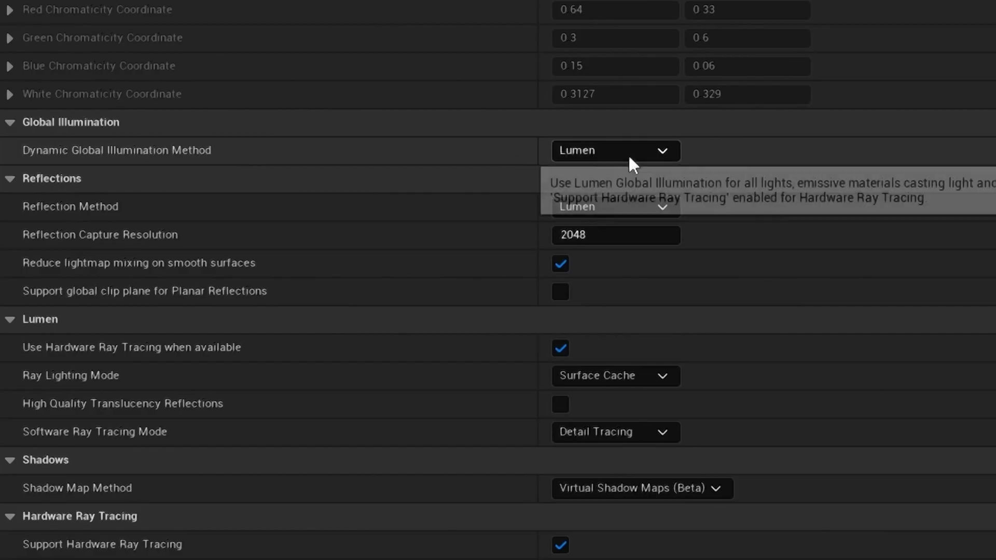
# Set Dynamic GI to Screen Space (Beta), Reflections to Screen Space, and Shadow Map Method to Shadow Maps.
pyautogui.click(630, 157)
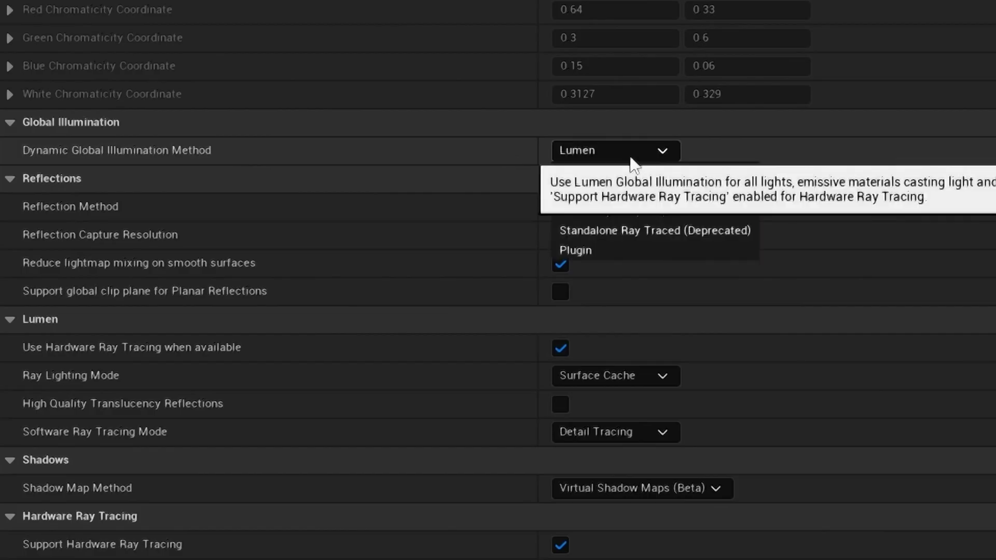
pyautogui.click(698, 218)
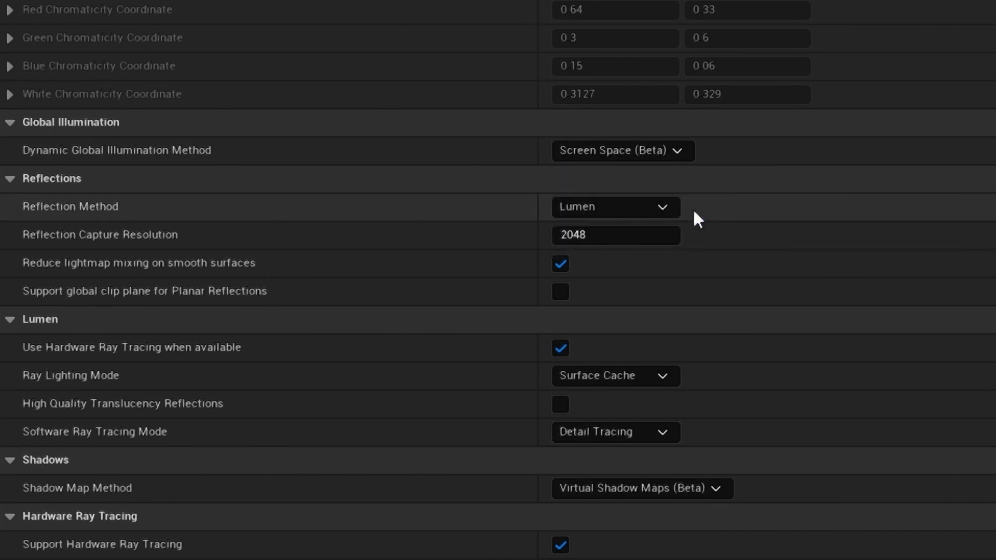
pyautogui.click(642, 213)
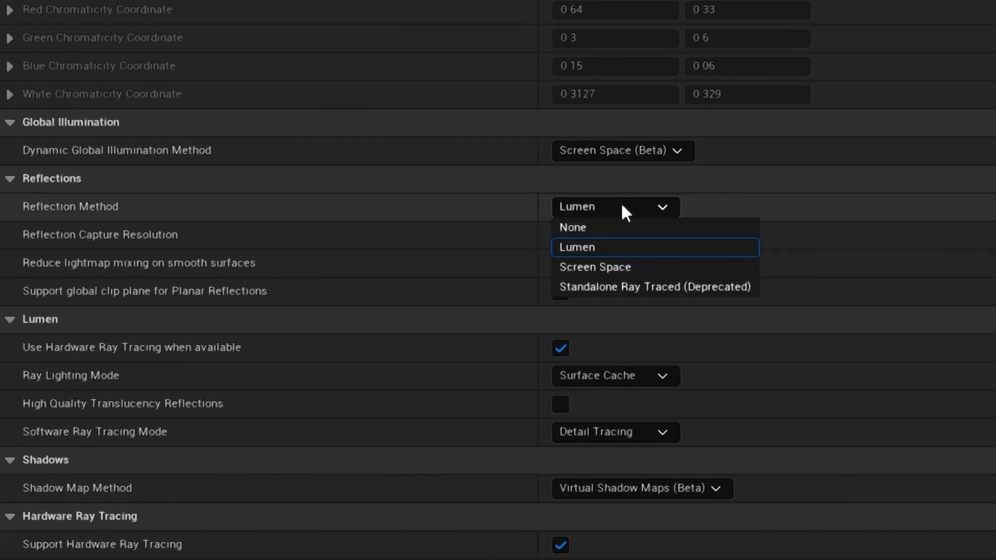
pyautogui.click(626, 273)
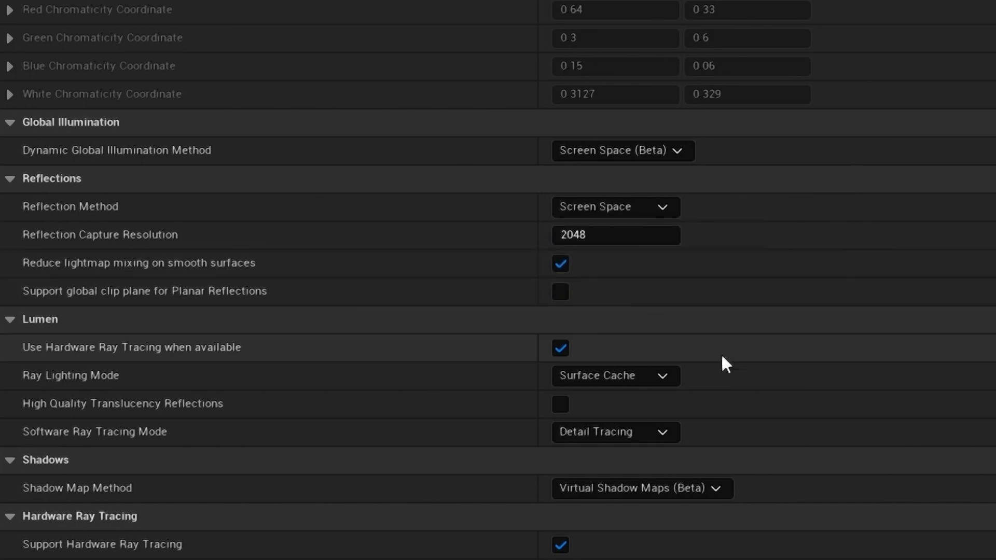
pyautogui.scroll(-3, 742, 365)
pyautogui.click(687, 390)
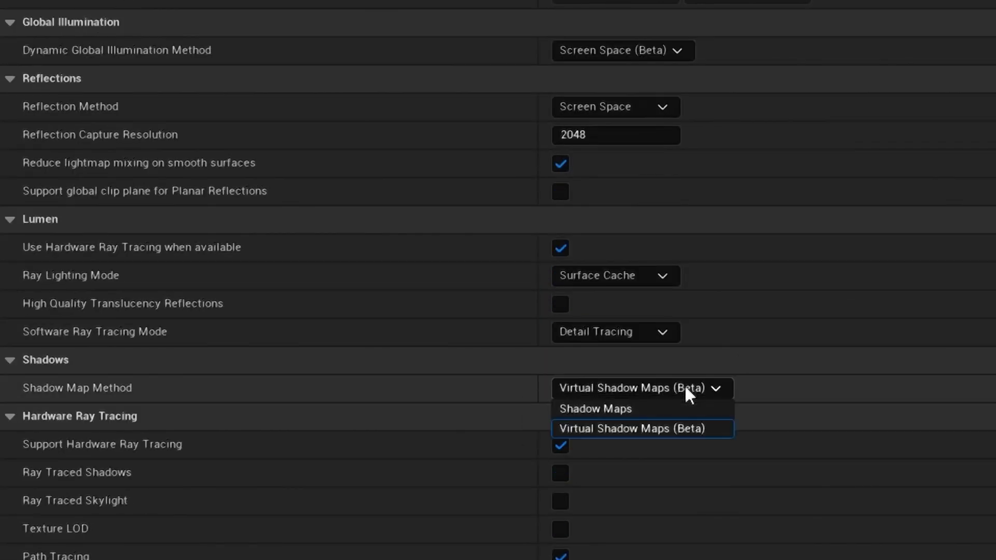
pyautogui.click(692, 423)
pyautogui.scroll(-2, 693, 423)
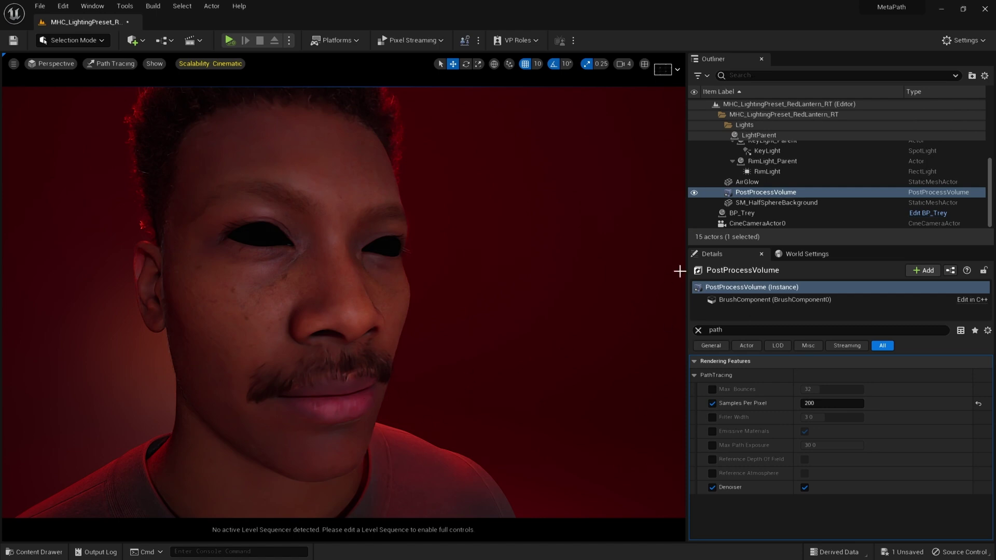
# Open BP_Trey's Blueprint viewport and select the Face component to list its materials.
pyautogui.click(287, 192)
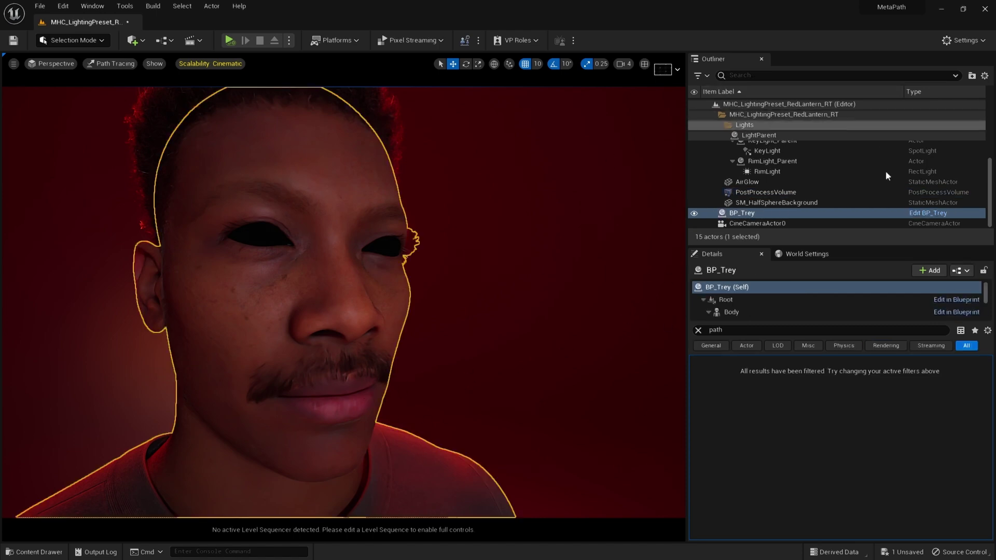
pyautogui.click(931, 217)
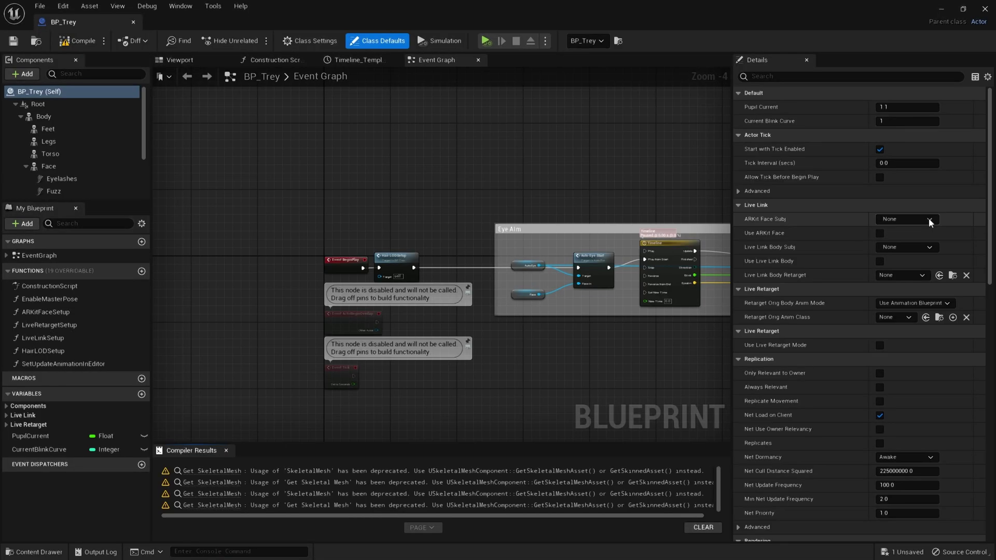
pyautogui.click(179, 59)
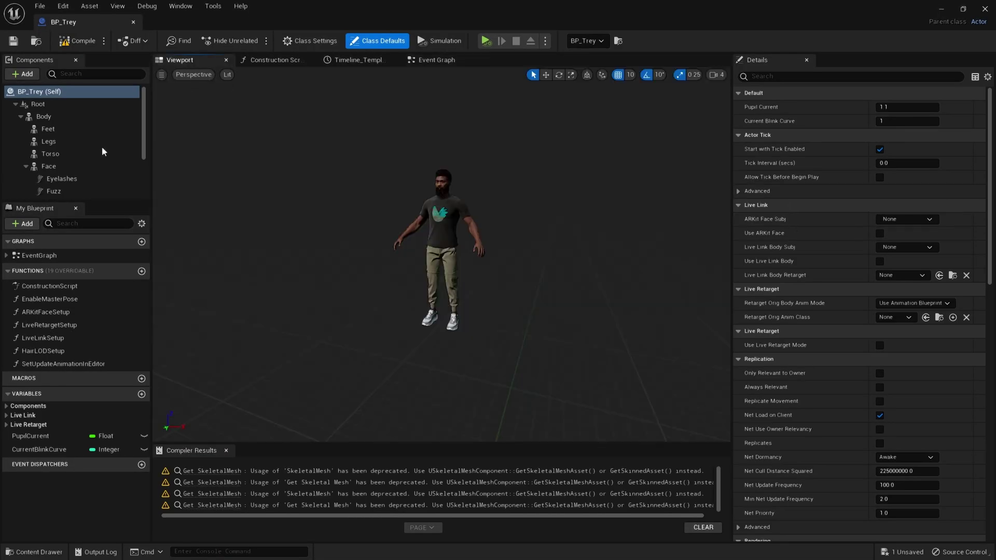
pyautogui.scroll(-3, 85, 179)
pyautogui.scroll(3, 87, 178)
pyautogui.click(48, 166)
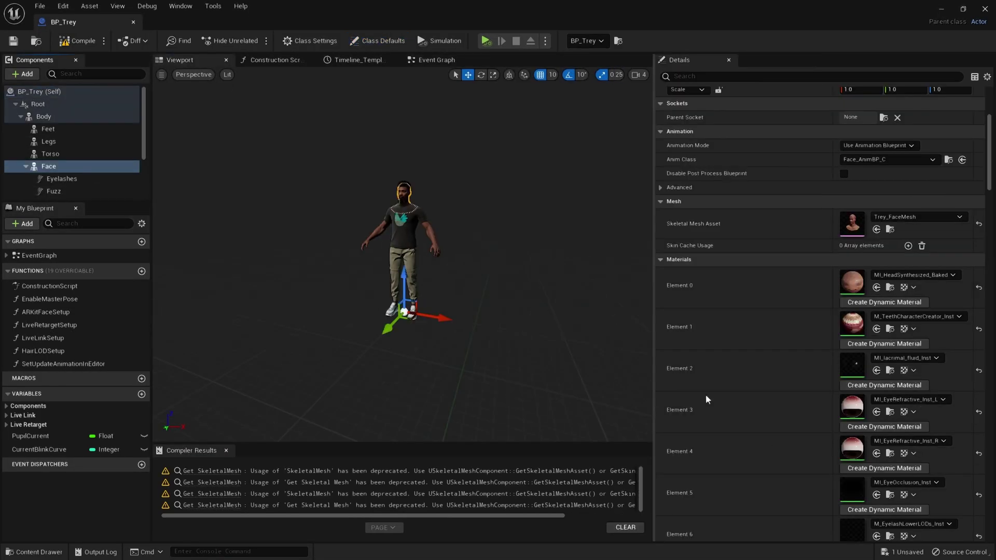
pyautogui.scroll(-2, 951, 394)
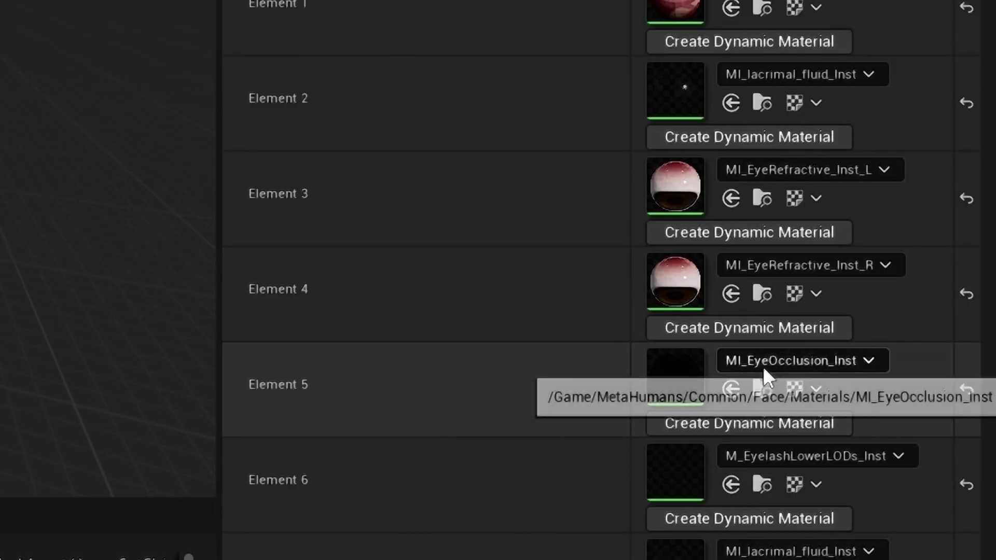
# Open MI_EyeOcclusion_Inst, then its parent M_EyeOcclusion, and pan the graph to the output node.
pyautogui.doubleClick(680, 369)
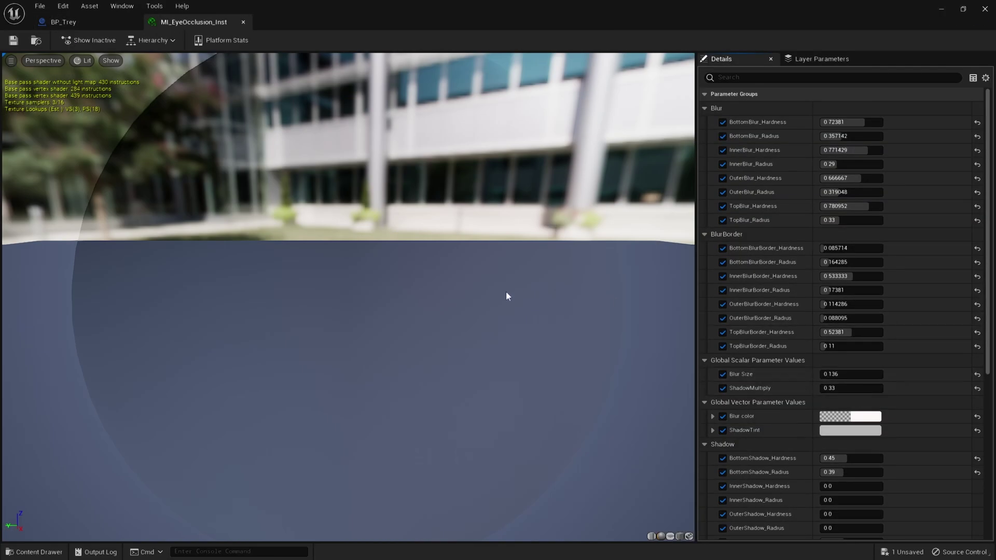
pyautogui.scroll(-3, 893, 268)
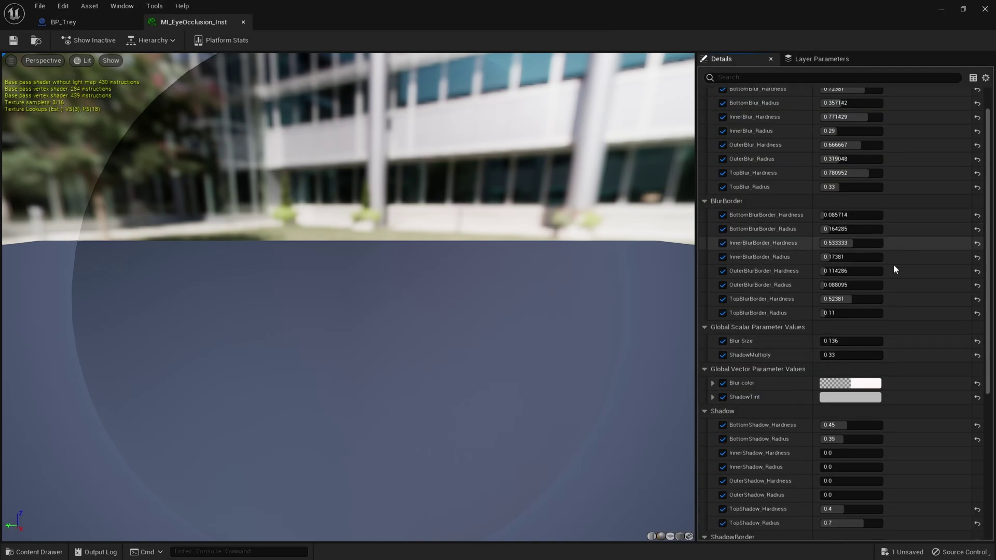
pyautogui.scroll(-15, 893, 266)
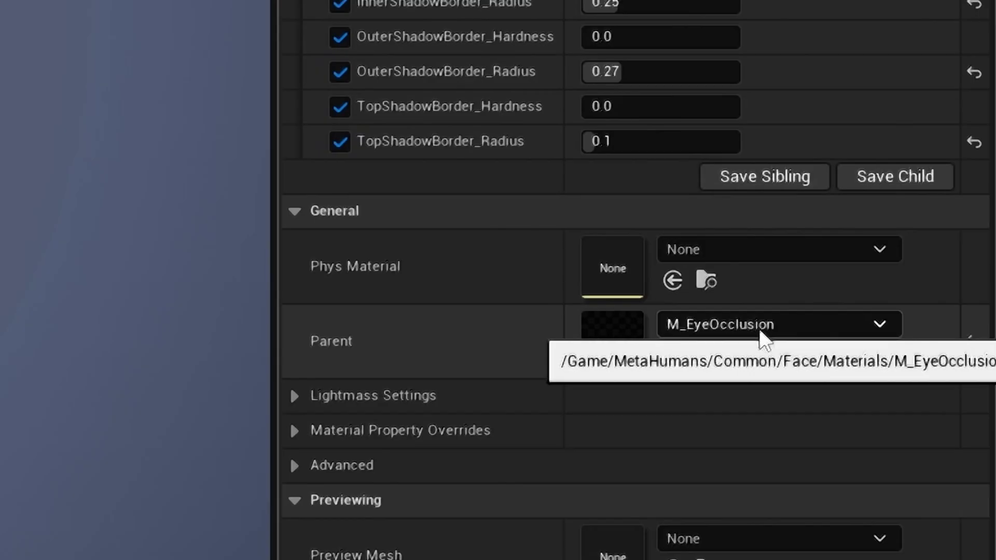
pyautogui.doubleClick(612, 358)
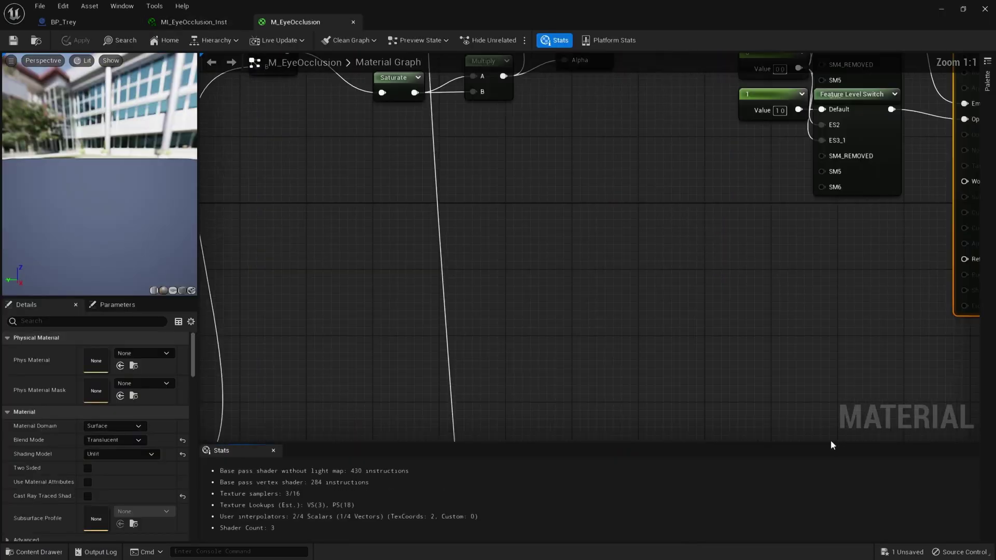
pyautogui.moveTo(731, 338); pyautogui.dragTo(787, 249, button='right')
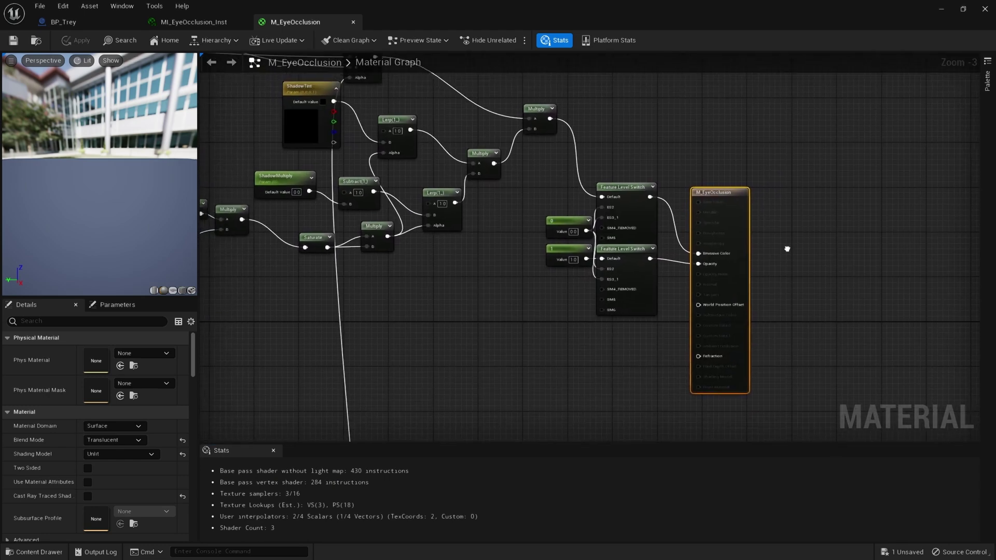
pyautogui.scroll(3, 747, 253)
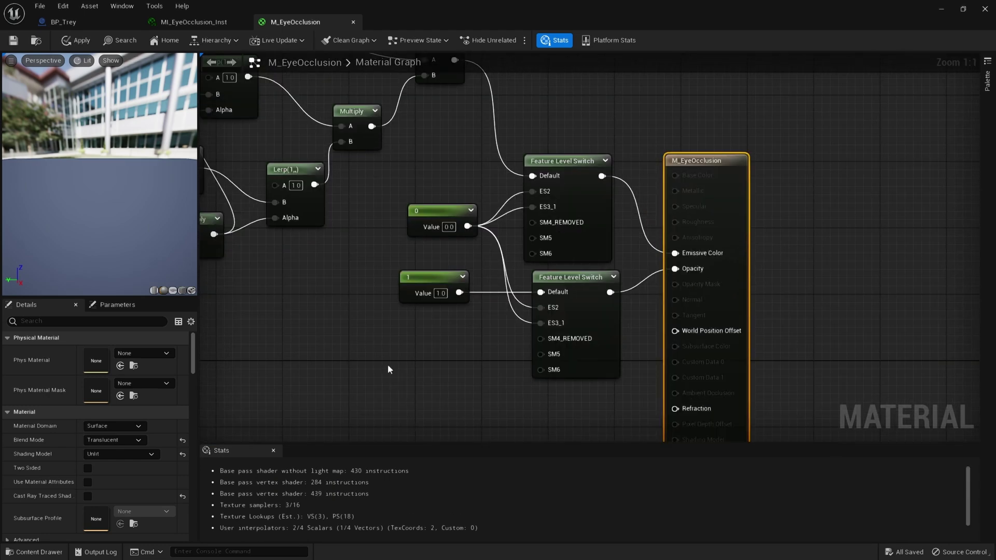
pyautogui.moveTo(388, 364); pyautogui.dragTo(368, 309, button='right')
# Add a PathTracingQualitySwitch node to the M_EyeOcclusion graph.
pyautogui.rightClick(405, 309)
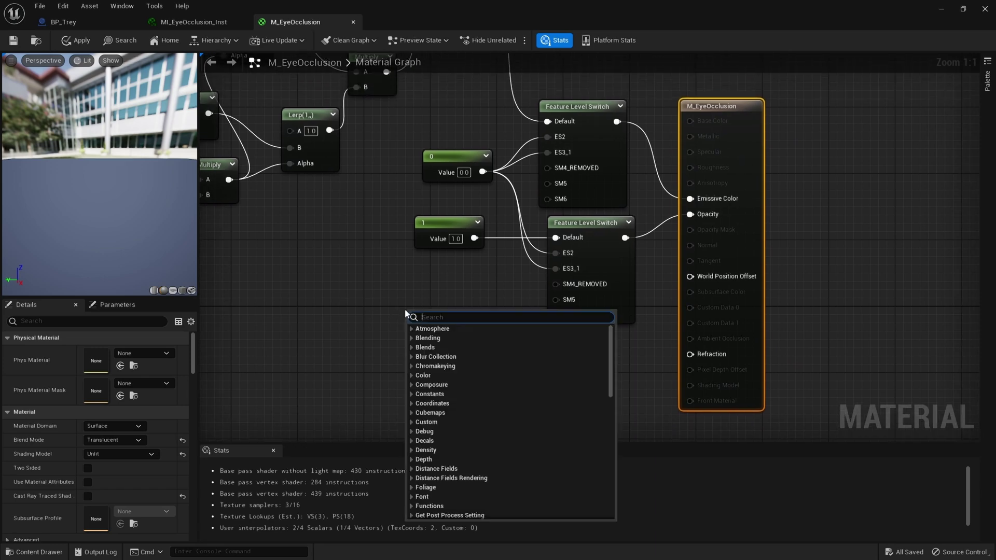
pyautogui.write('path')
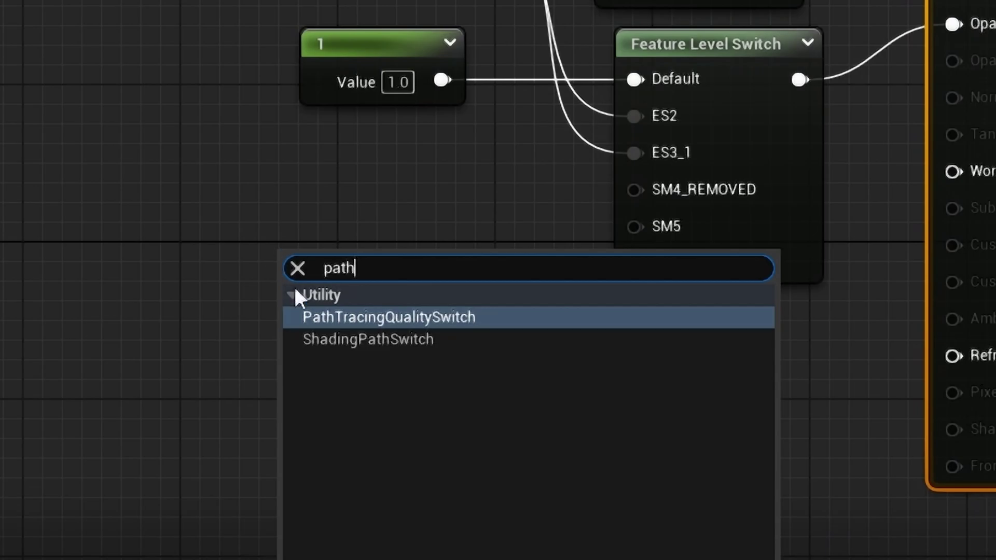
pyautogui.click(380, 320)
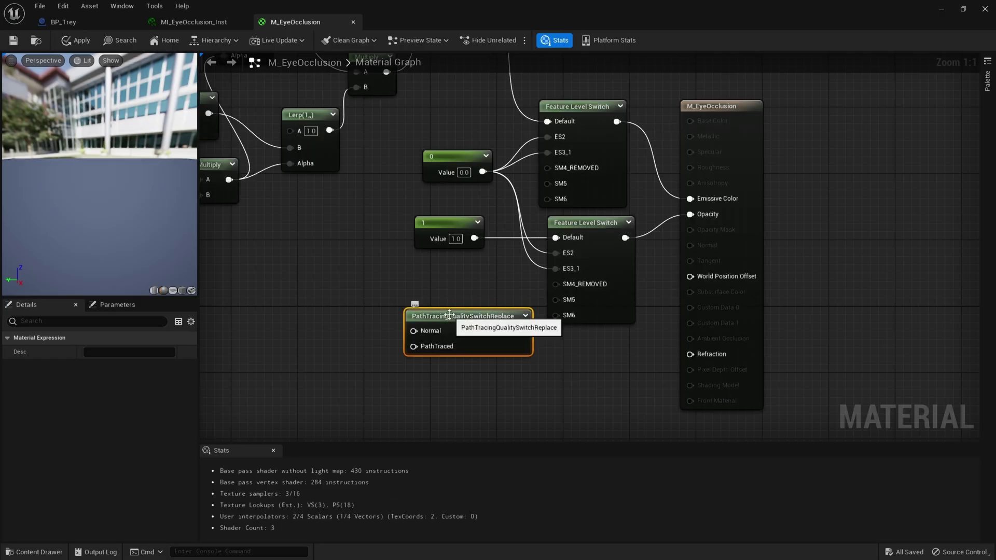
pyautogui.moveTo(449, 315); pyautogui.dragTo(417, 279)
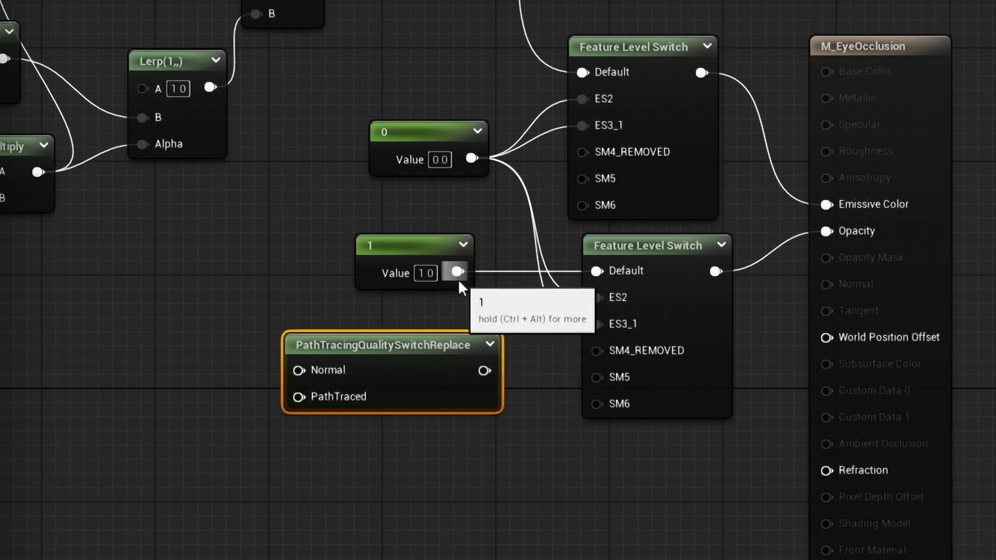
# Feed the constant 1 into the switch's Normal input and its output into the opacity switch Default.
pyautogui.keyDown('ctrl'); pyautogui.moveTo(474, 239); pyautogui.dragTo(474, 239); pyautogui.keyUp('ctrl')
pyautogui.keyDown('ctrl'); pyautogui.moveTo(455, 274); pyautogui.dragTo(155, 338); pyautogui.keyUp('ctrl')
pyautogui.moveTo(434, 337); pyautogui.dragTo(422, 241)
pyautogui.moveTo(178, 318); pyautogui.dragTo(298, 271)
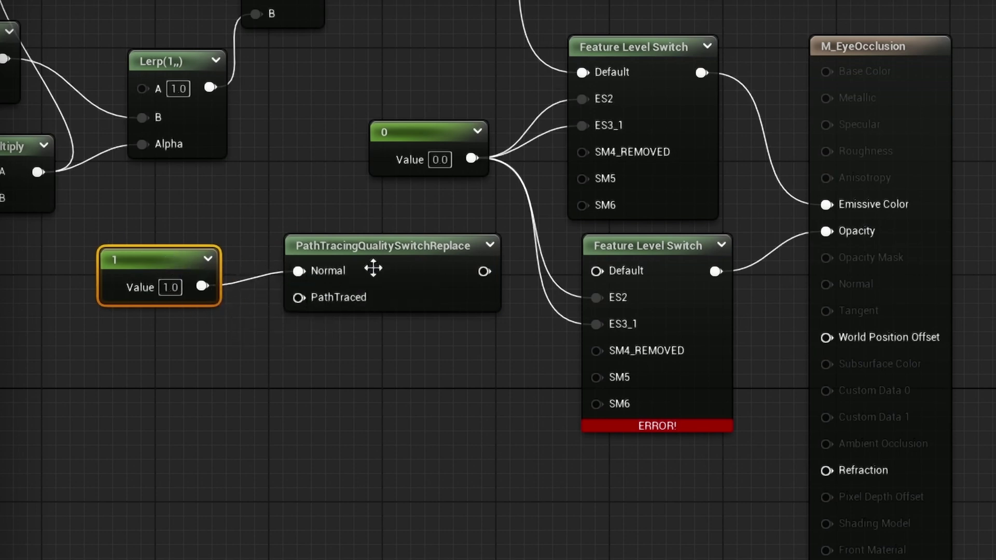
pyautogui.moveTo(373, 268); pyautogui.dragTo(374, 282)
pyautogui.moveTo(483, 285); pyautogui.dragTo(596, 275)
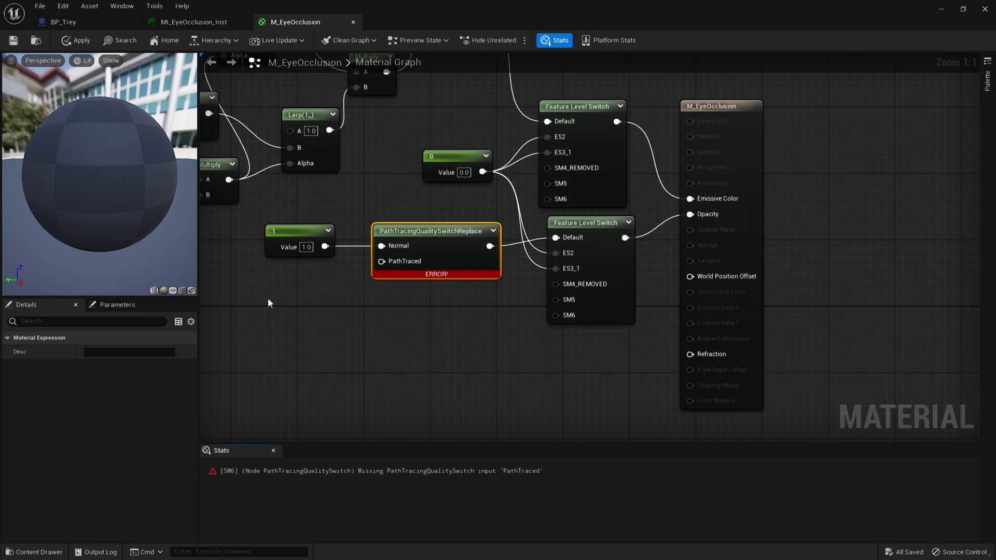
# Convert a new constant into a 'PathTracing Opacity' parameter with default 0.4, slider max 1.0, in a new group.
pyautogui.click(268, 298)
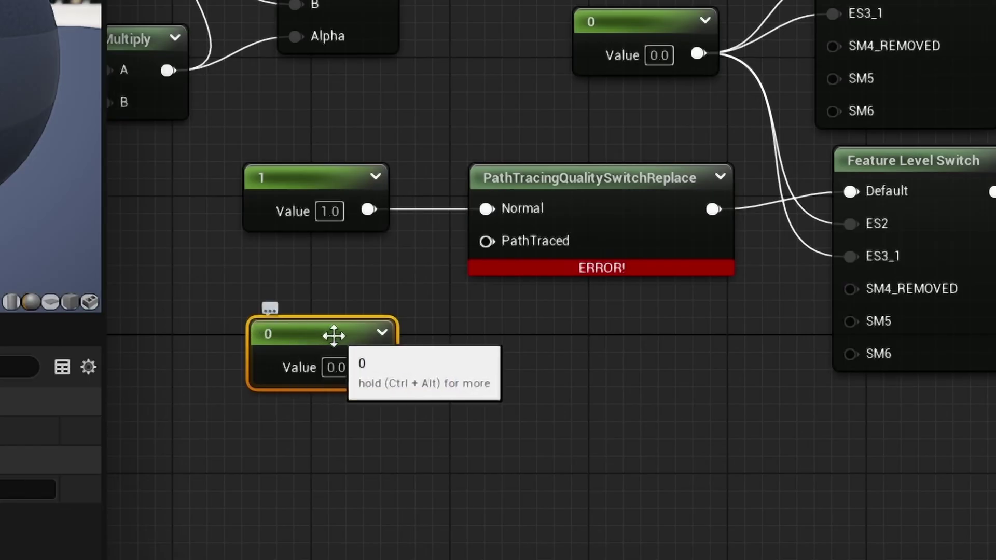
pyautogui.rightClick(327, 338)
pyautogui.click(342, 378)
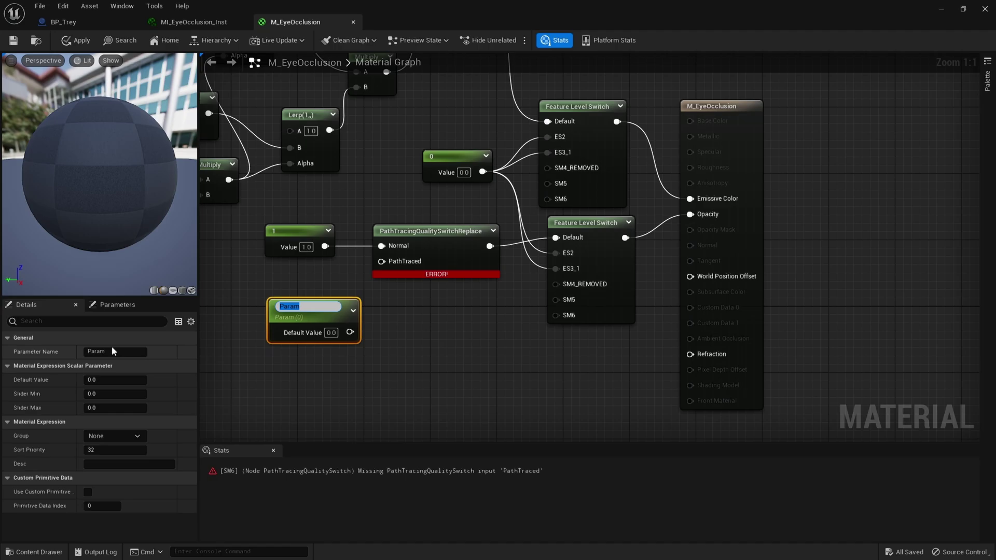
pyautogui.click(111, 351)
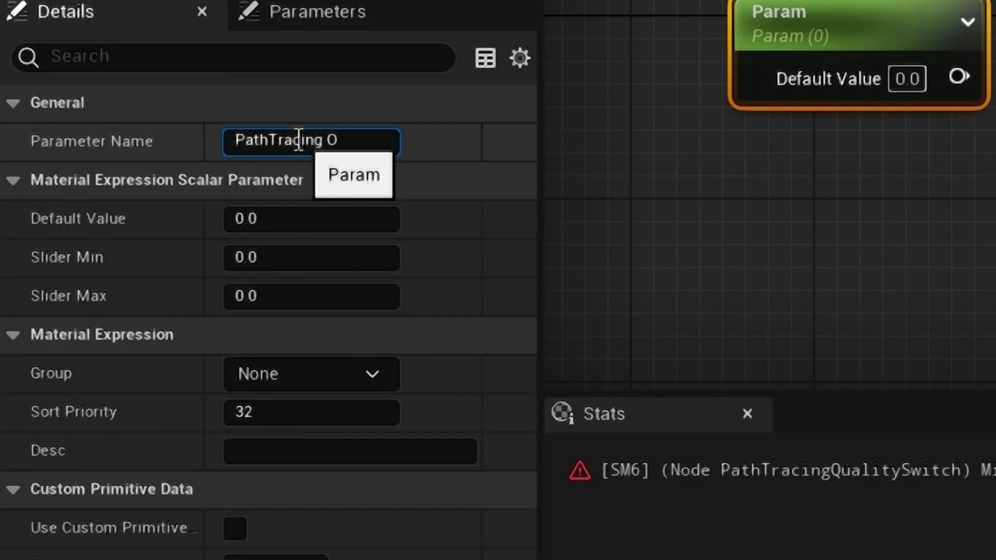
pyautogui.click(285, 226)
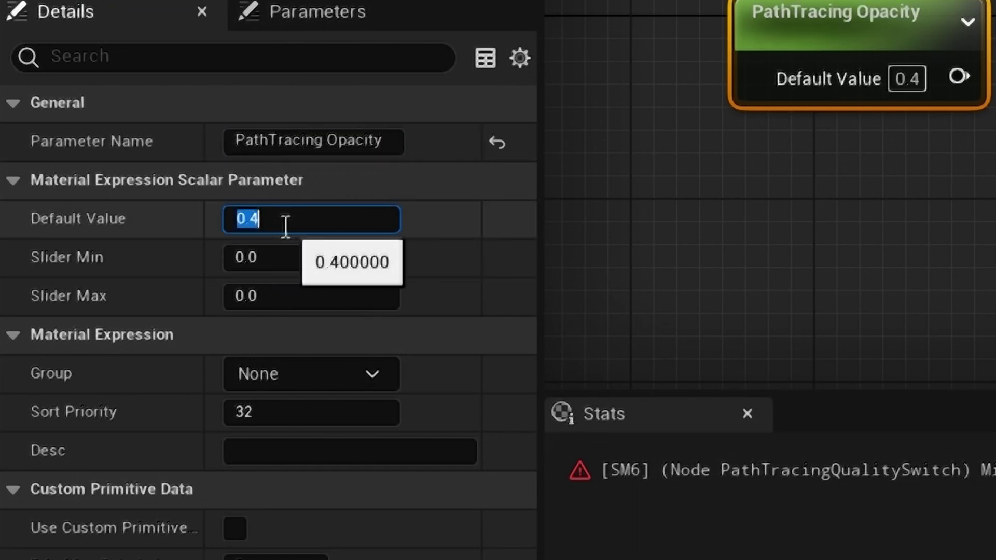
pyautogui.click(289, 294)
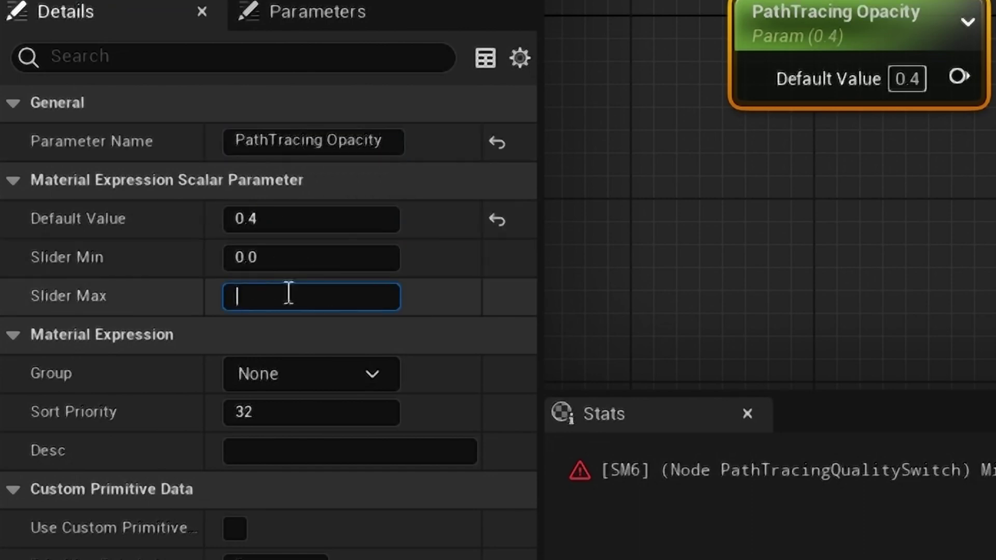
pyautogui.press('Return')
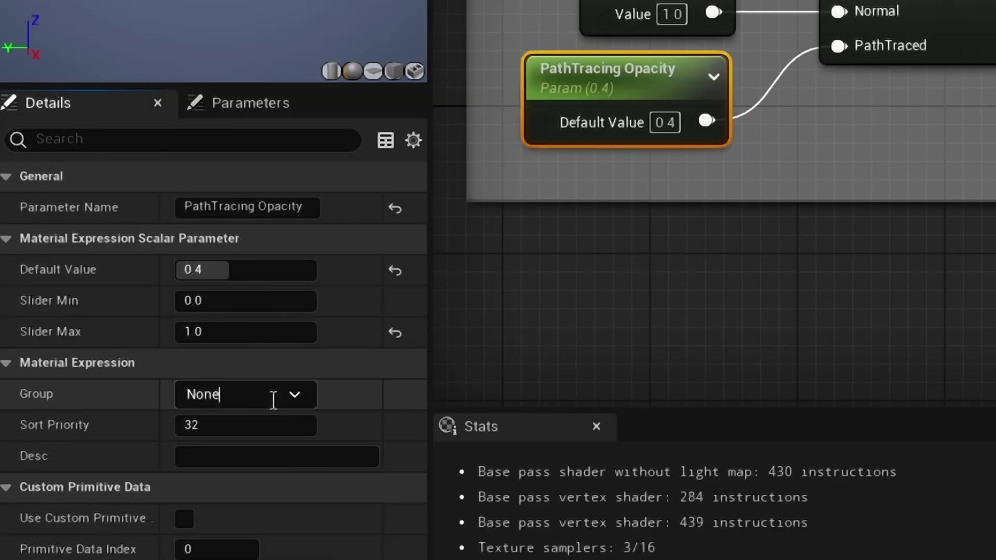
pyautogui.click(296, 395)
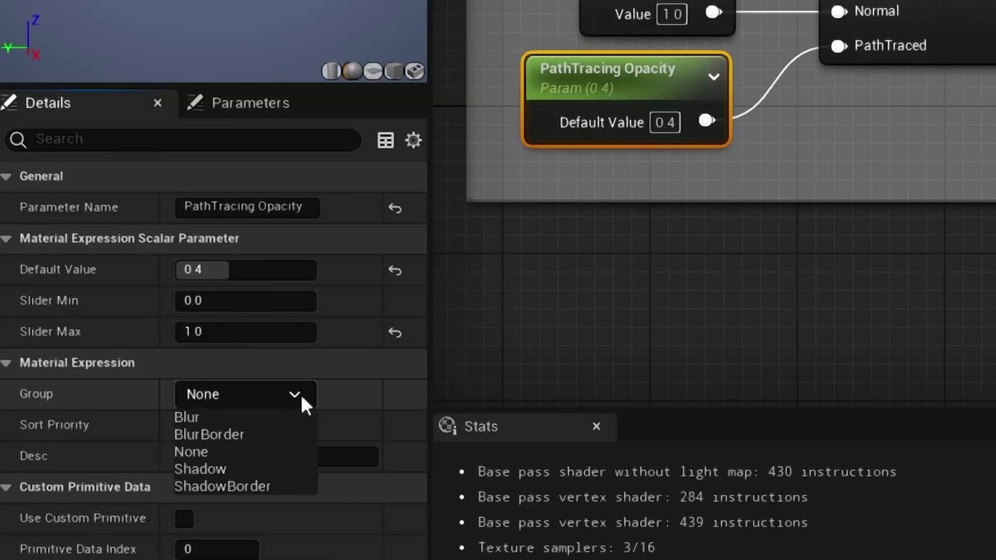
pyautogui.click(266, 400)
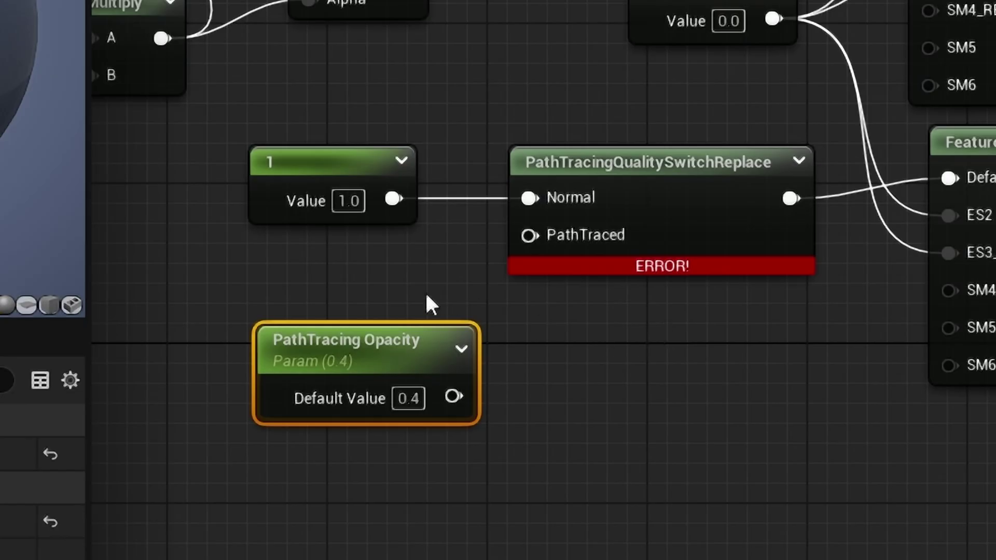
# Wire PathTracing Opacity into PathTraced, wrap the nodes in a 'PathTracing Opacity' comment, and lower the instance value.
pyautogui.moveTo(378, 350); pyautogui.dragTo(311, 271)
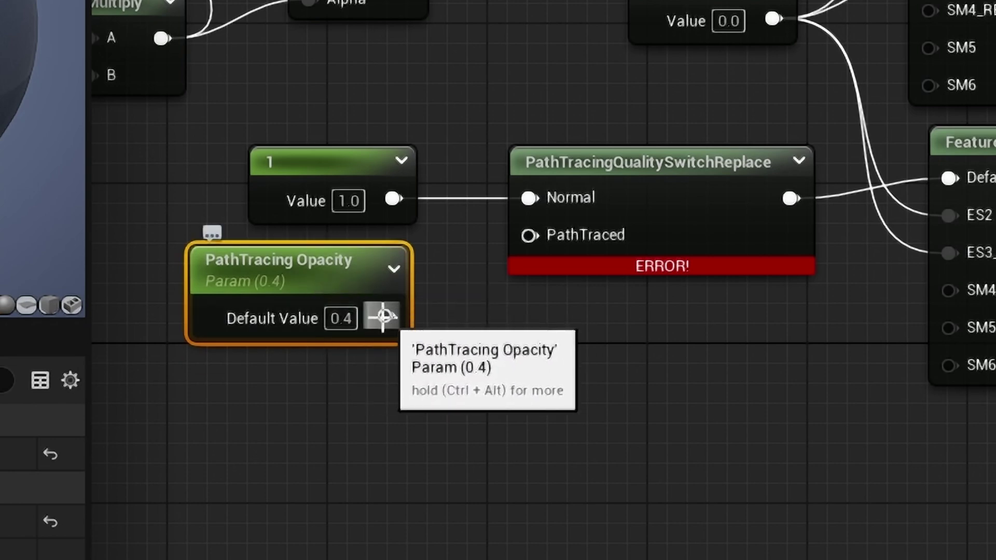
pyautogui.moveTo(384, 317); pyautogui.dragTo(539, 252)
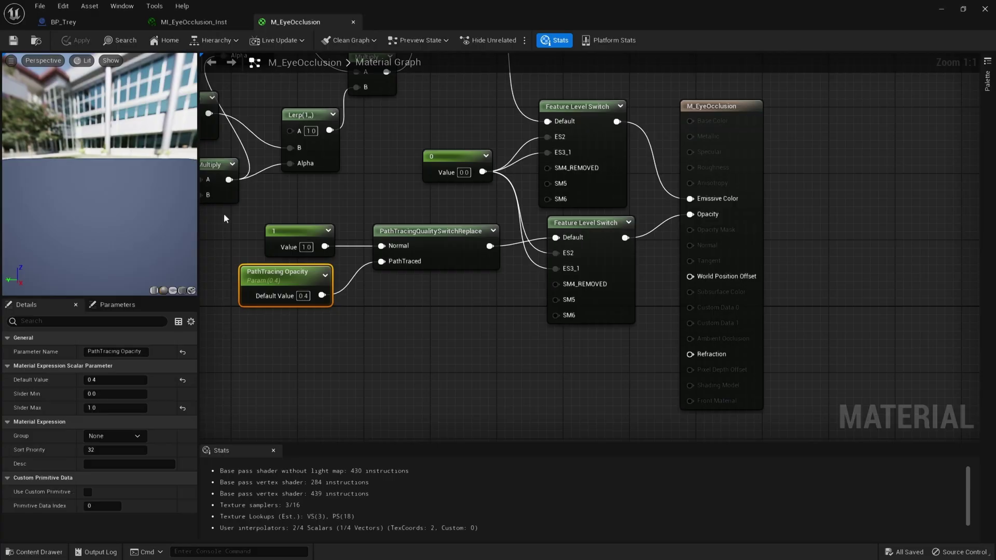
pyautogui.moveTo(143, 124); pyautogui.dragTo(715, 496)
pyautogui.rightClick(657, 181)
pyautogui.click(583, 325)
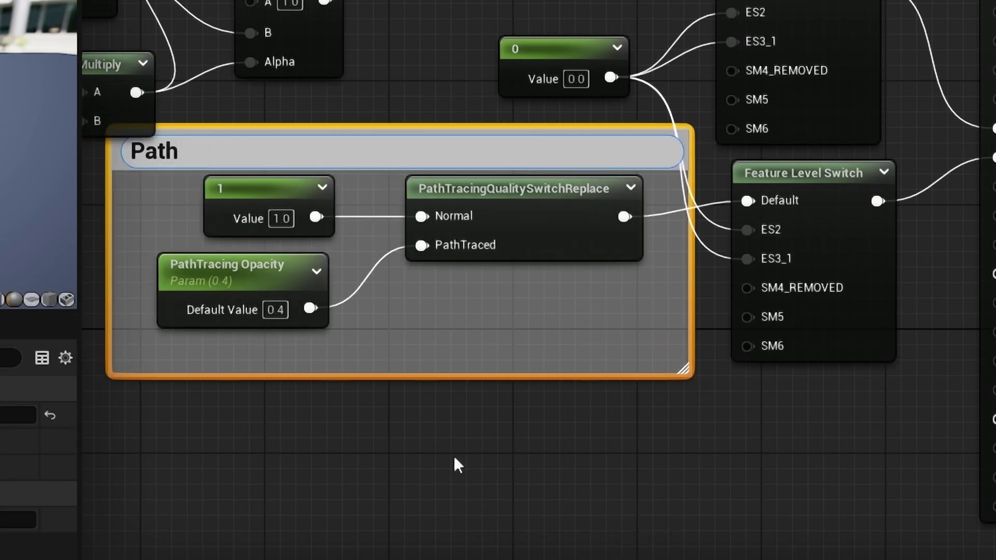
pyautogui.write('PathTracing Opacity')
pyautogui.press('Return')
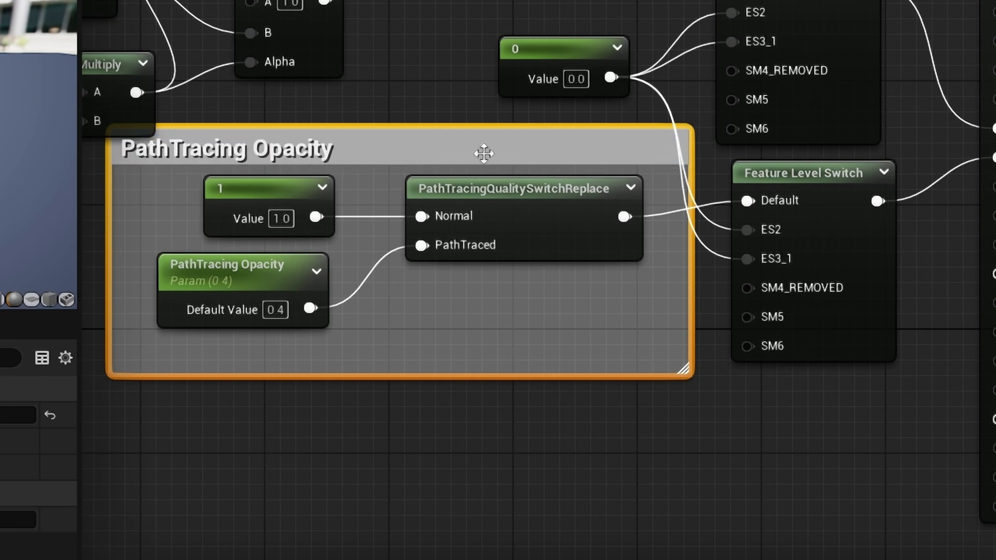
pyautogui.moveTo(482, 151); pyautogui.dragTo(484, 183)
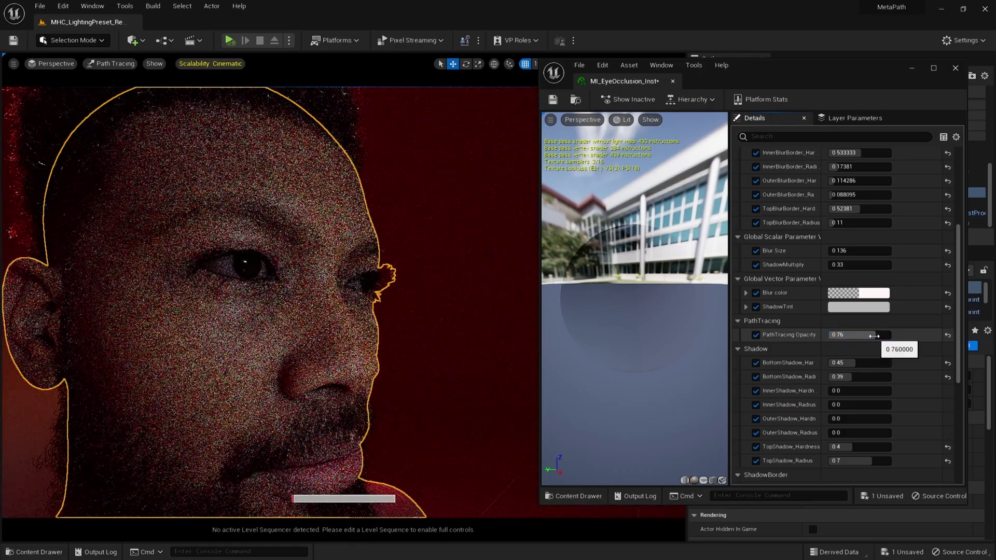
pyautogui.moveTo(874, 337); pyautogui.dragTo(863, 336)
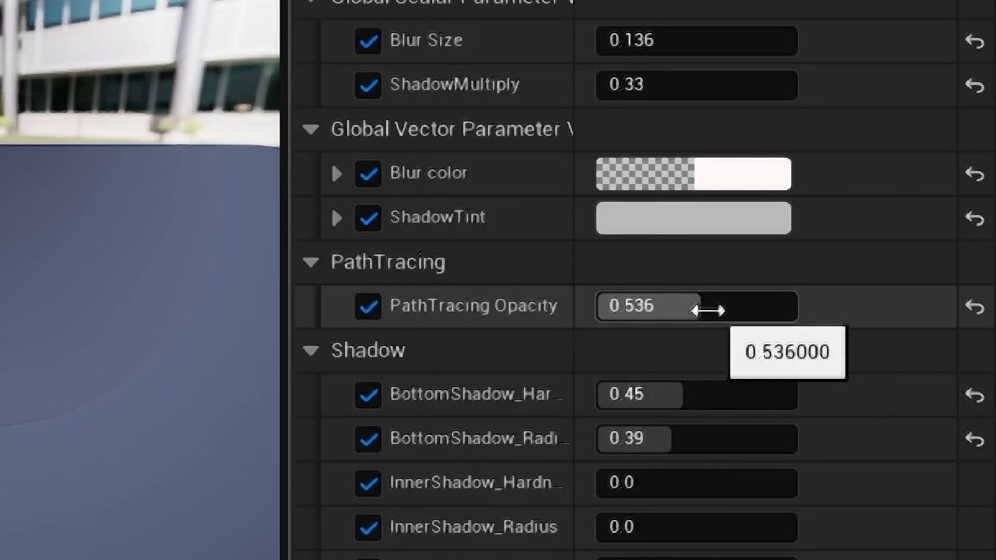
# Set MI_EyeOcclusion_Inst's PathTracing Opacity to exactly 0.45.
pyautogui.click(708, 310)
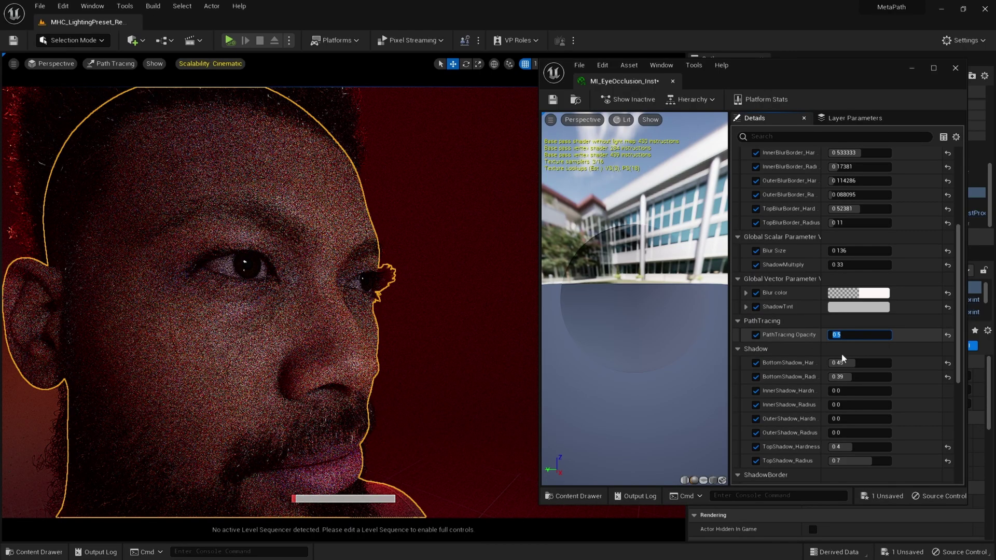
pyautogui.press('Return')
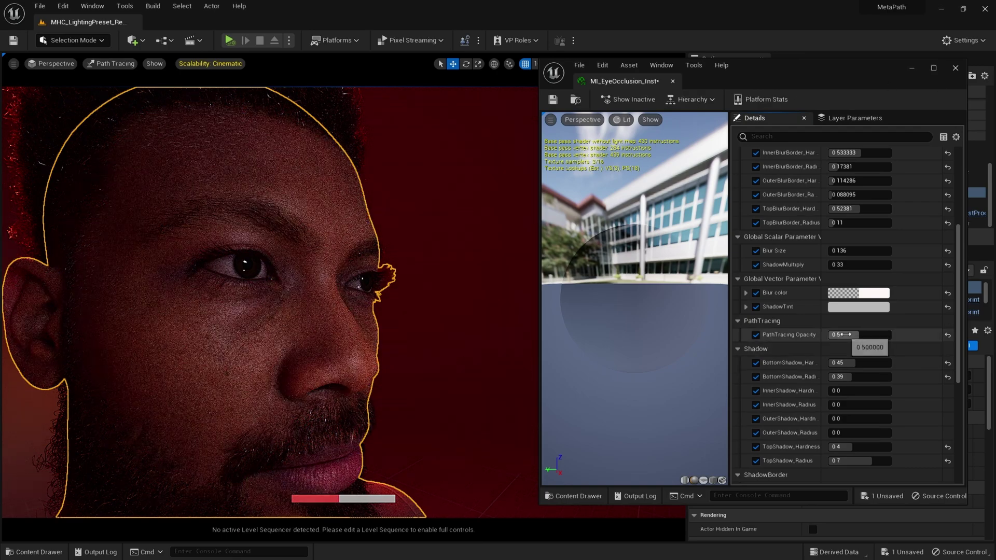
pyautogui.moveTo(860, 335); pyautogui.dragTo(853, 335)
pyautogui.click(845, 335)
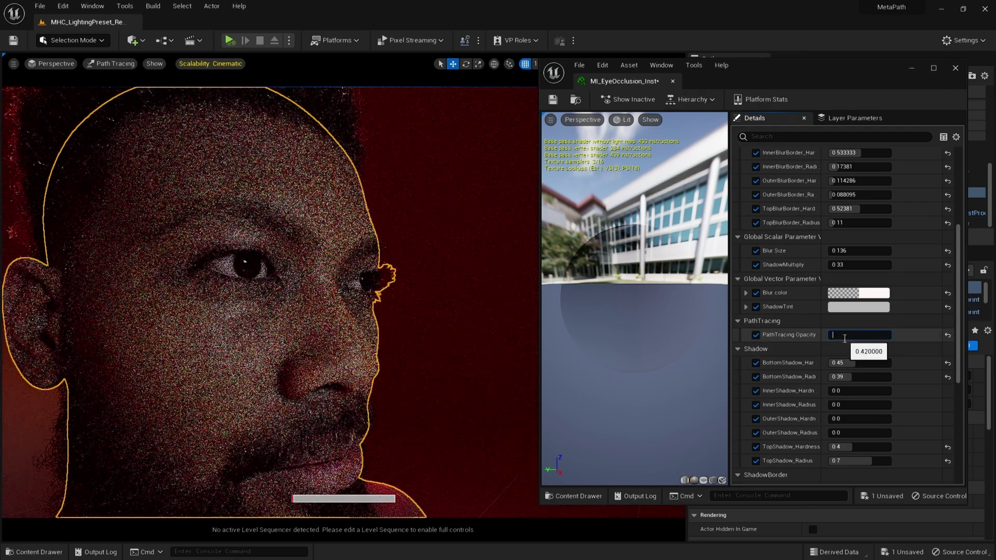
pyautogui.write('0.45')
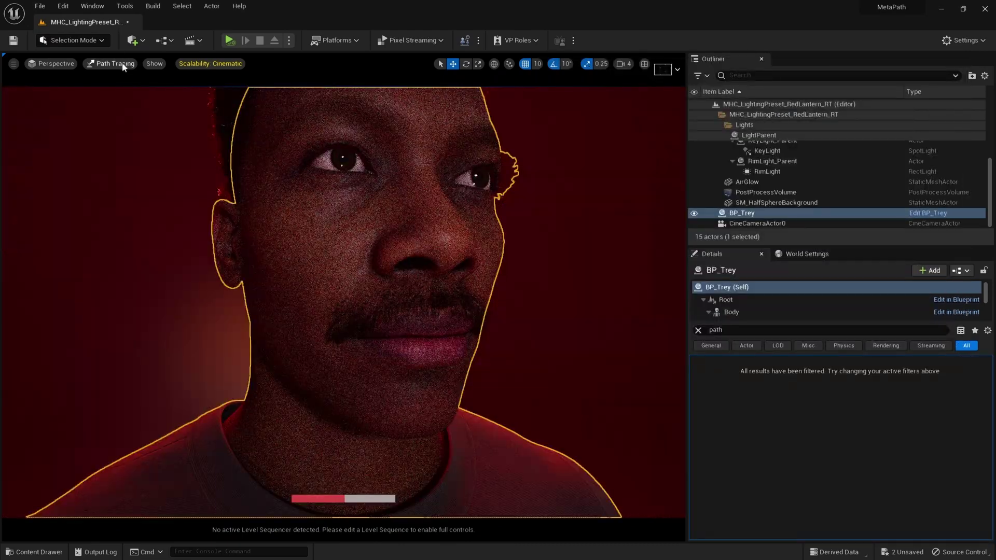
pyautogui.click(122, 62)
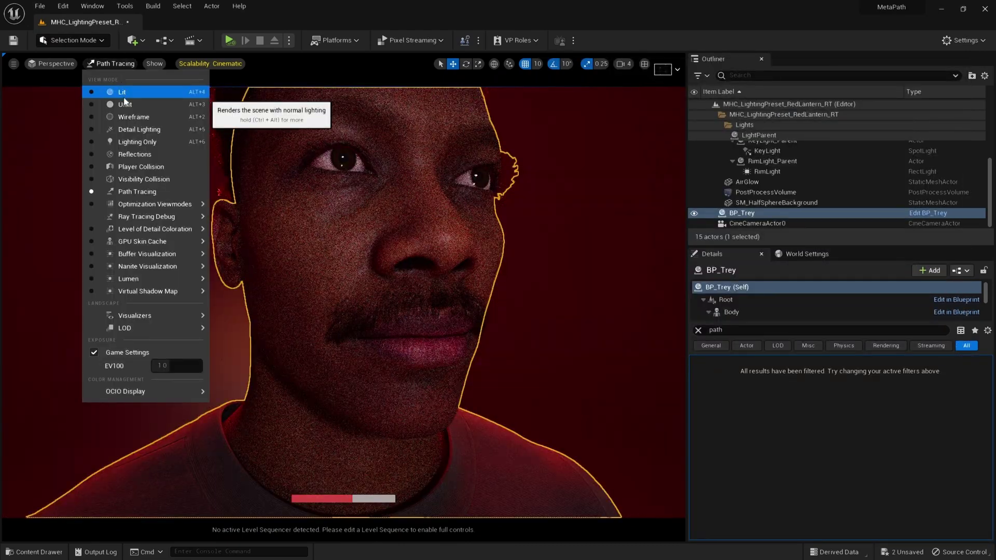
# Render the viewport Lit, open BP_Trey maximized in its Viewport tab, and select the Beard groom.
pyautogui.click(118, 92)
pyautogui.click(940, 218)
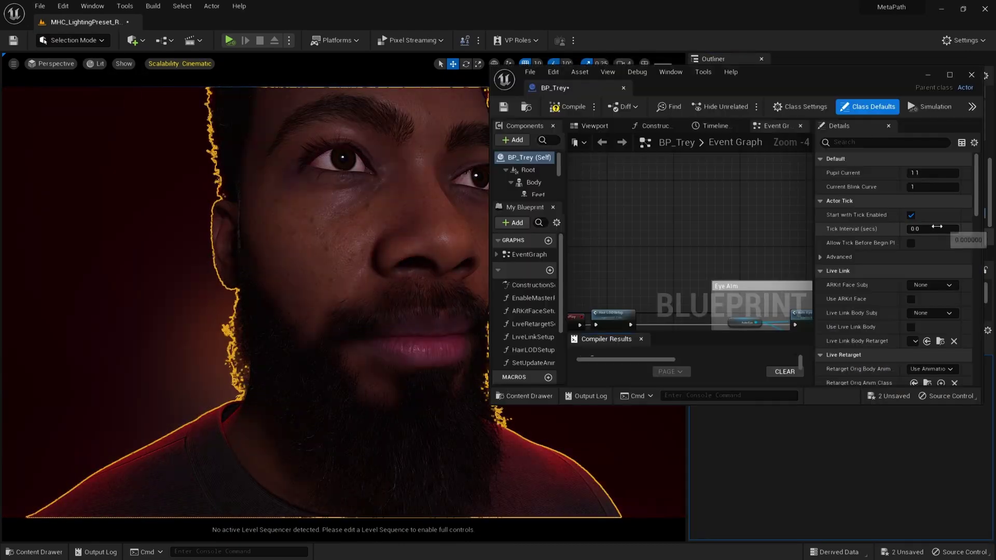
pyautogui.doubleClick(932, 67)
pyautogui.click(185, 62)
pyautogui.scroll(6, 461, 338)
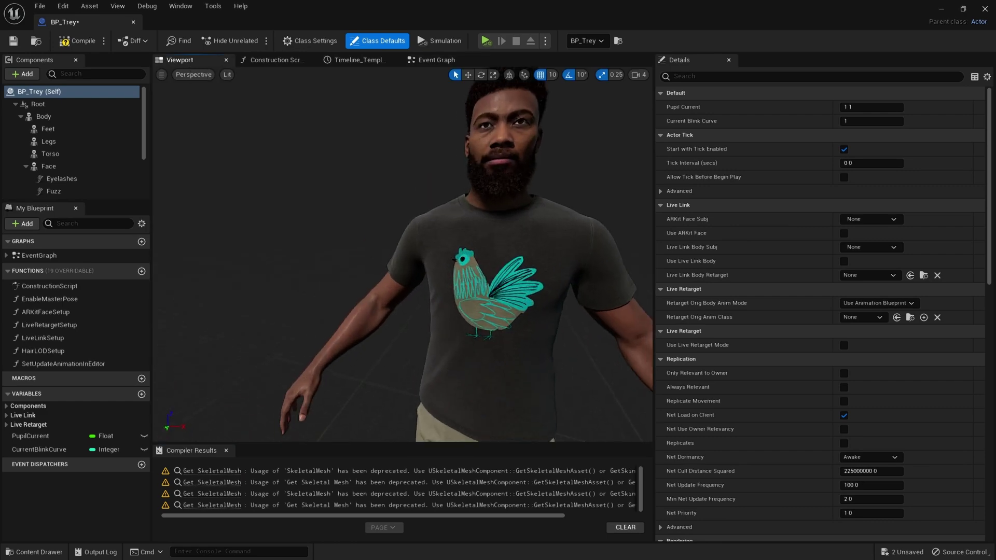
pyautogui.click(506, 189)
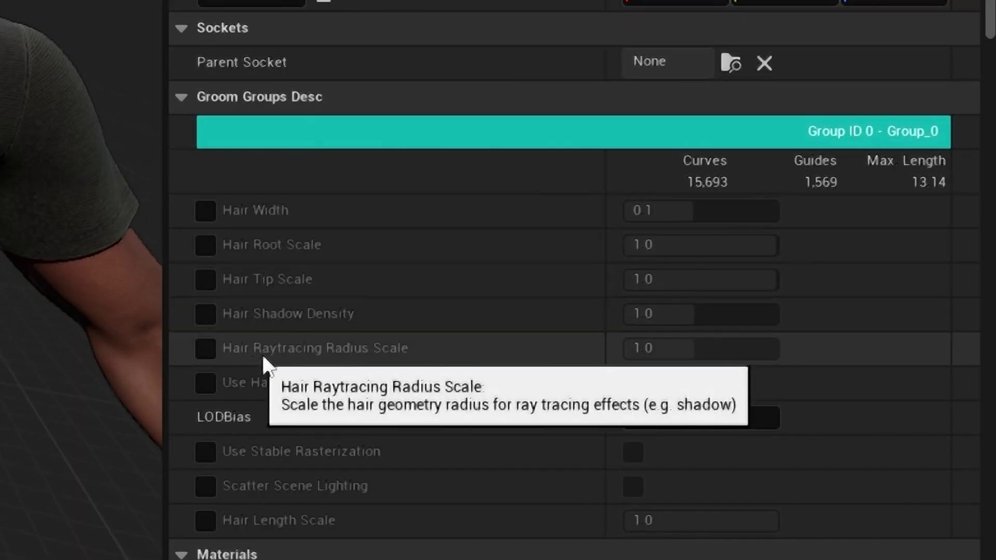
# Enable the Hair Raytracing Radius Scale override, path-trace the viewport, and keep the beard radius at 1.0.
pyautogui.click(205, 353)
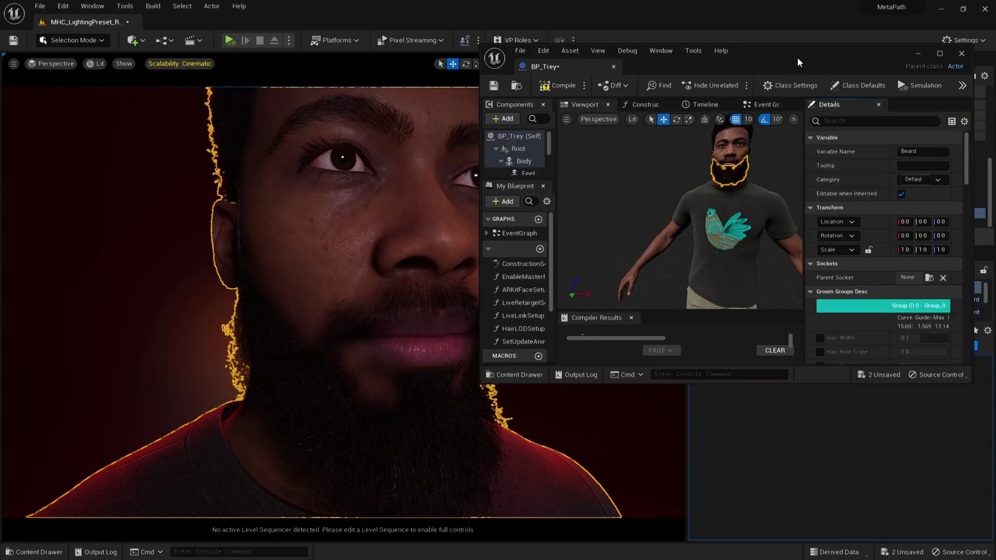
pyautogui.moveTo(798, 62); pyautogui.dragTo(805, 64)
pyautogui.click(96, 63)
pyautogui.click(112, 155)
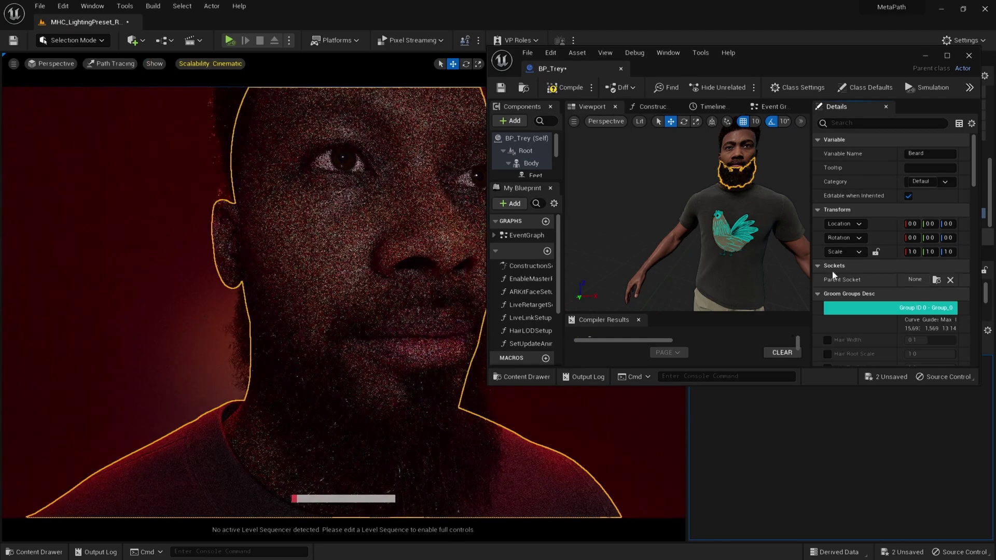
pyautogui.scroll(-5, 837, 251)
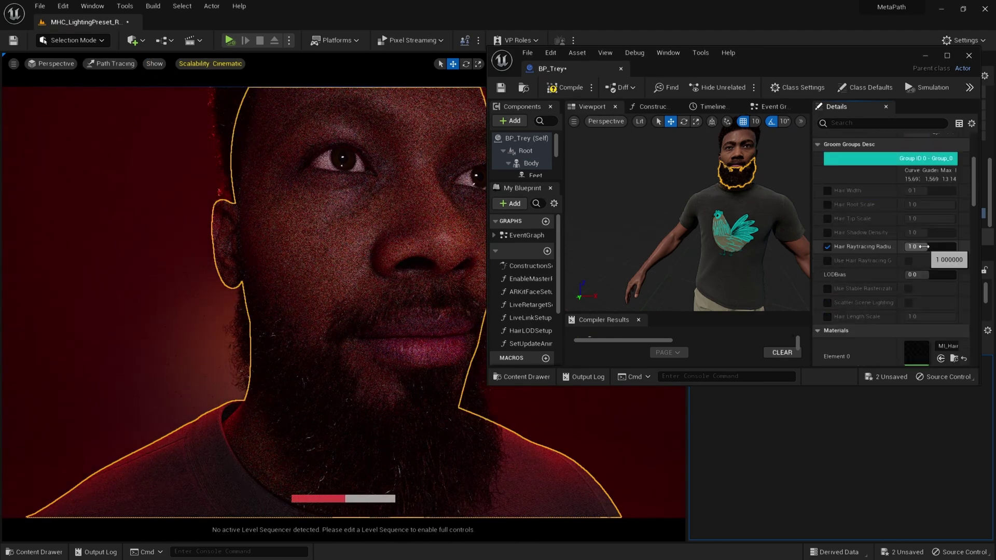
pyautogui.moveTo(918, 247)
pyautogui.mouseDown()
pyautogui.moveTo(901, 247)
pyautogui.moveTo(919, 247)
pyautogui.mouseUp()
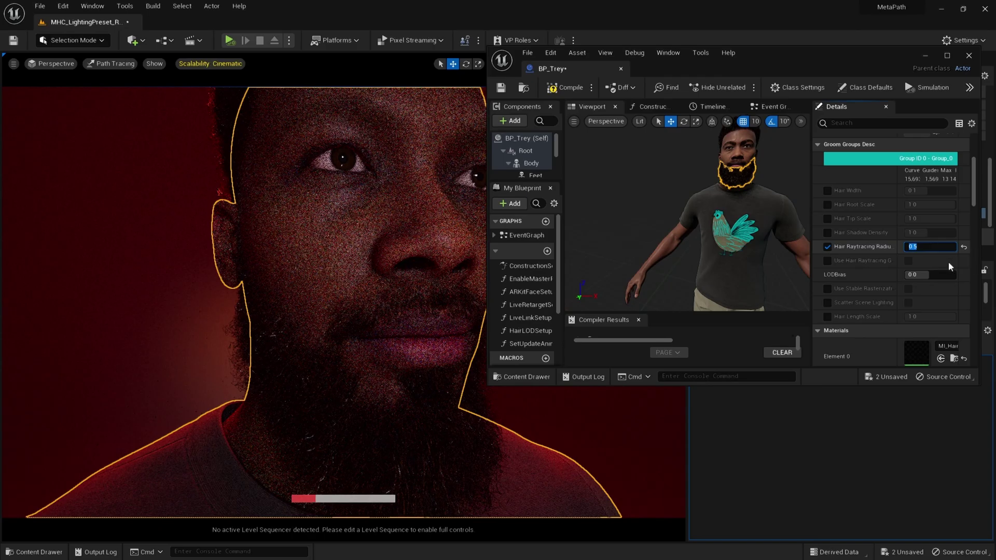
pyautogui.click(964, 247)
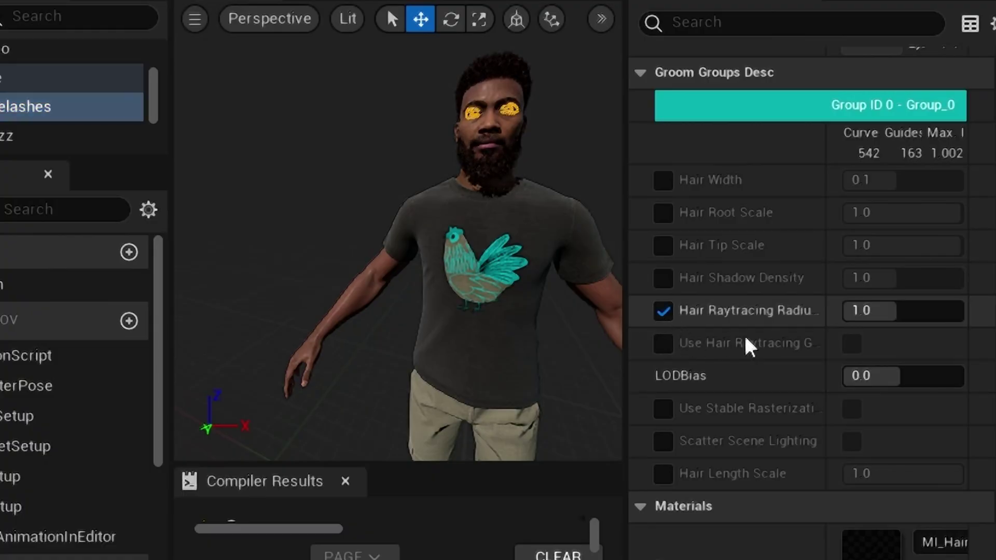
# Lower the eyelashes' hair raytracing radius to about 0.31 and set the mouth groom's to 2.0.
pyautogui.moveTo(882, 310); pyautogui.dragTo(861, 310)
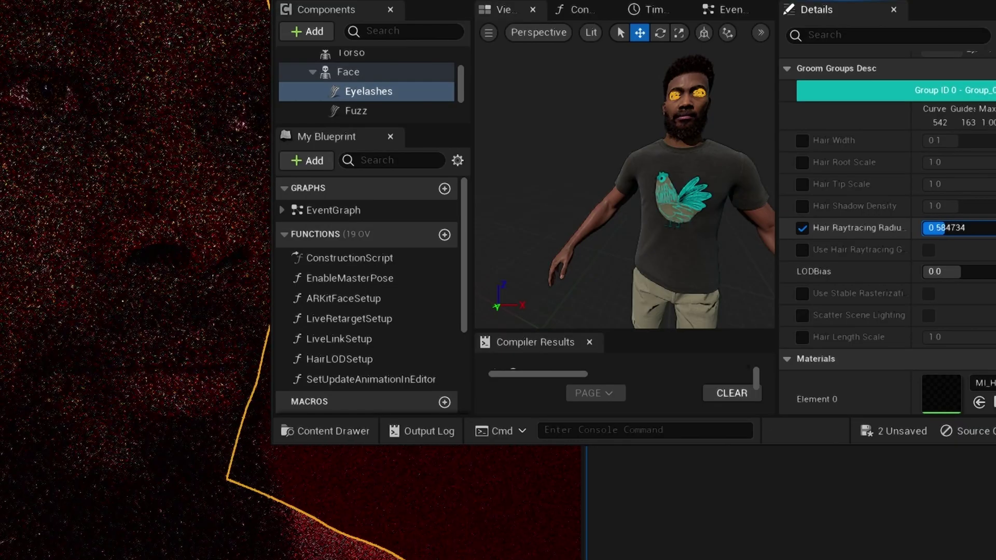
pyautogui.moveTo(959, 231); pyautogui.dragTo(947, 230)
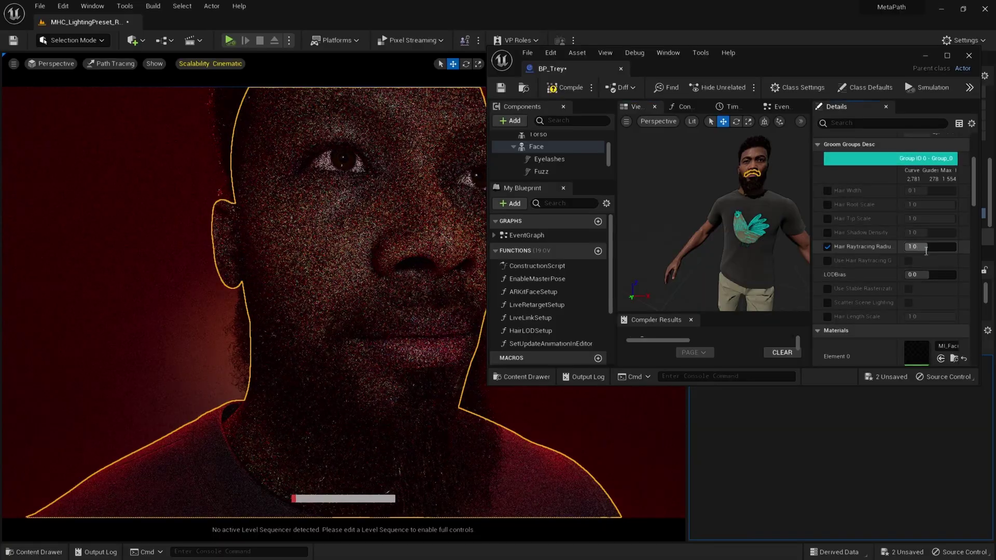
pyautogui.click(946, 231)
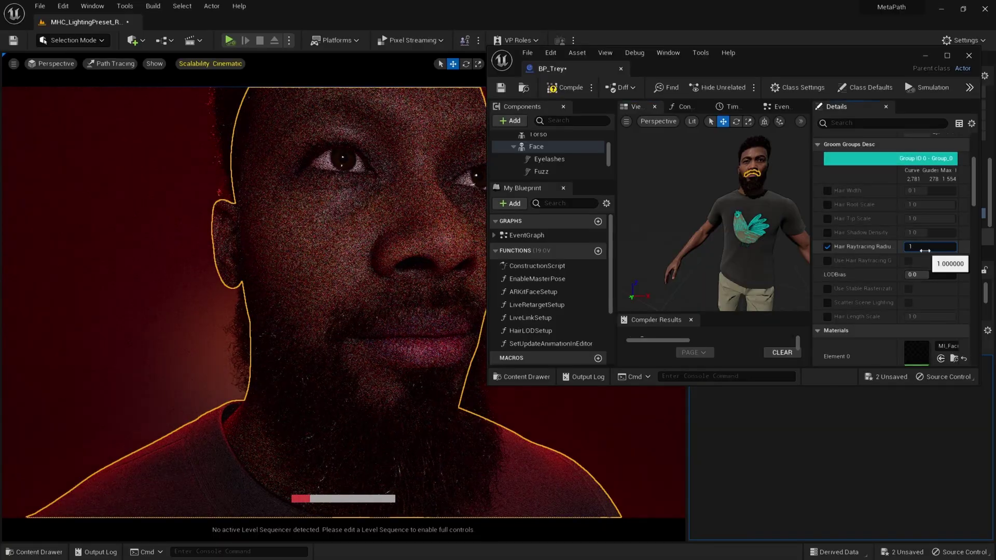
pyautogui.write('1')
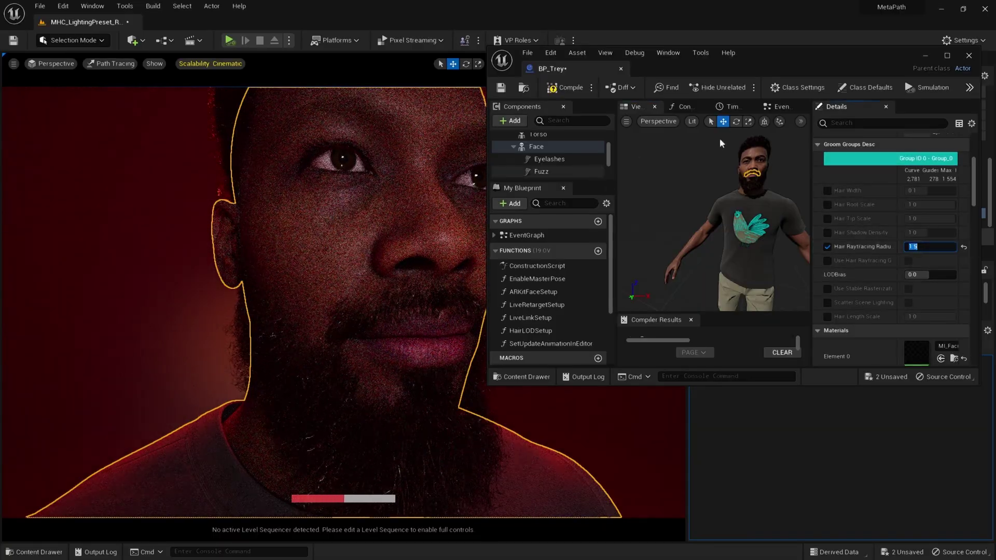
pyautogui.press('Return')
pyautogui.write('2')
pyautogui.press('Return')
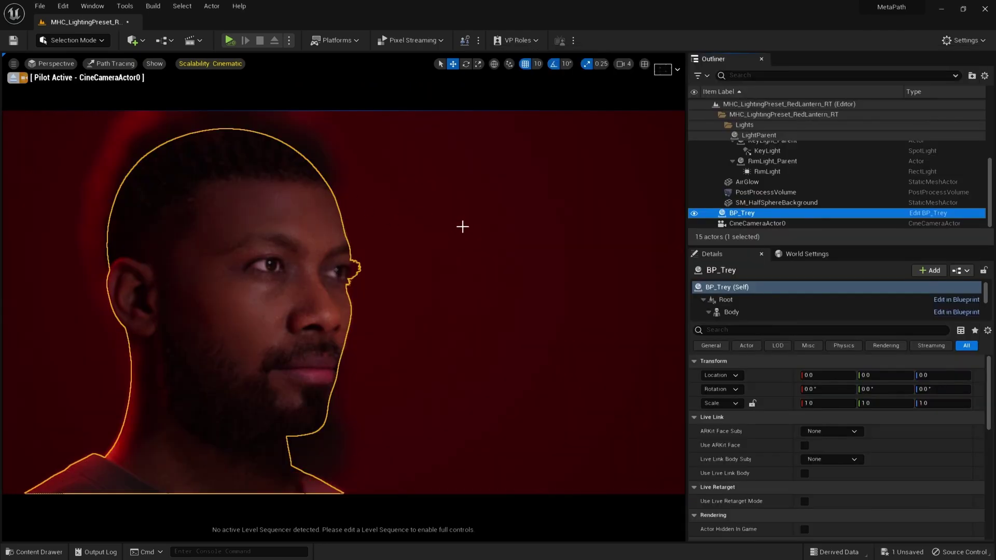
# Enable path-traced Reference Depth Of Field on CineCameraActor0 and move the camera closer to Trey's face.
pyautogui.click(319, 232)
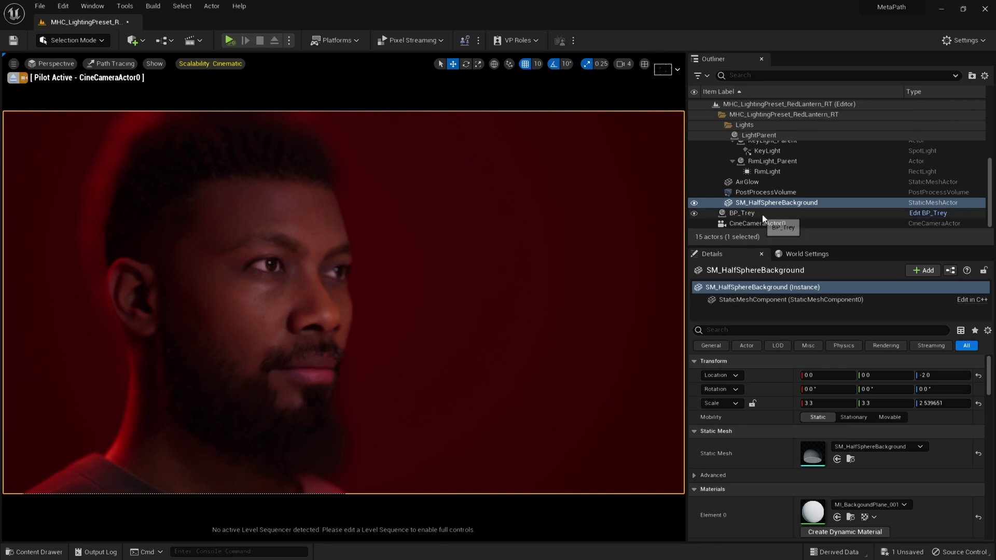
pyautogui.click(785, 223)
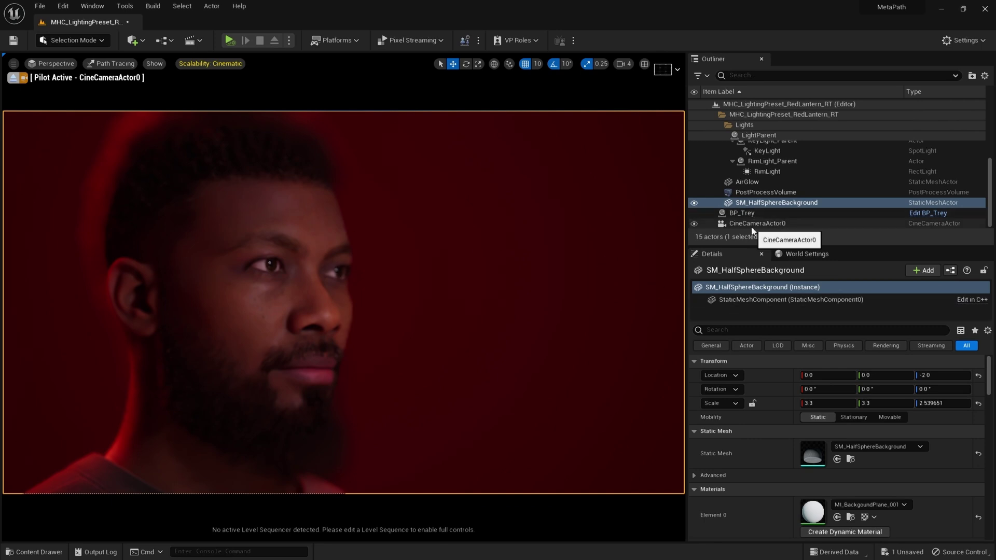
pyautogui.click(732, 329)
pyautogui.write('path')
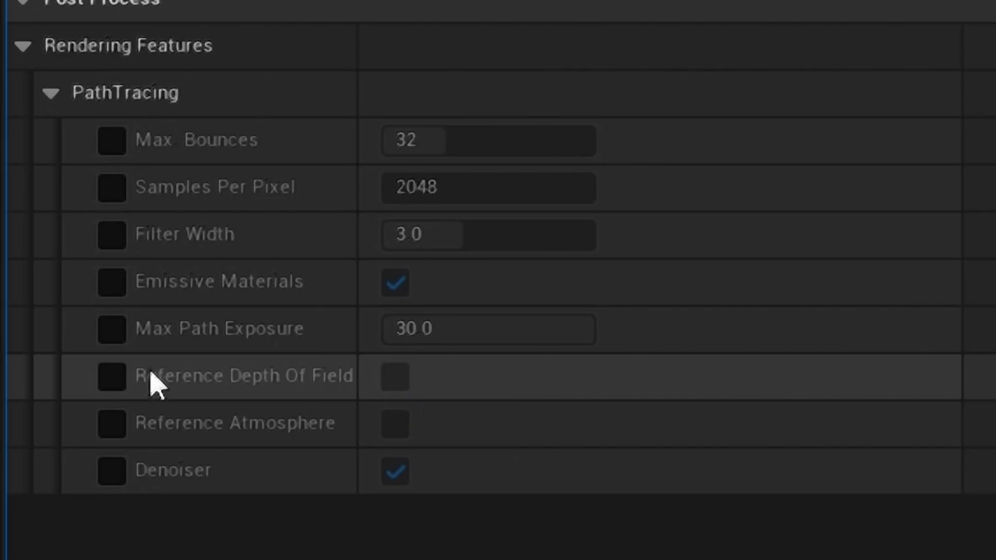
pyautogui.click(264, 469)
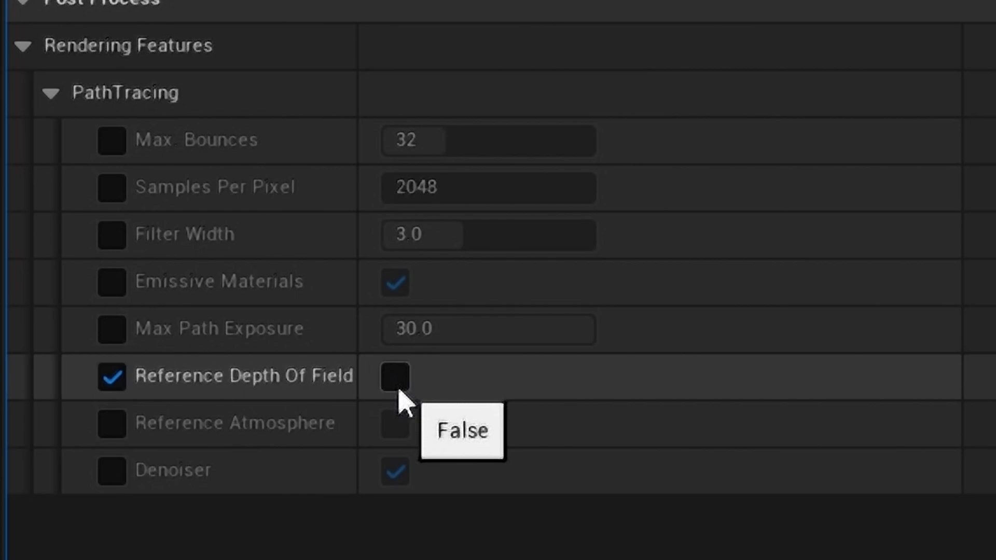
pyautogui.moveTo(352, 382); pyautogui.dragTo(386, 385)
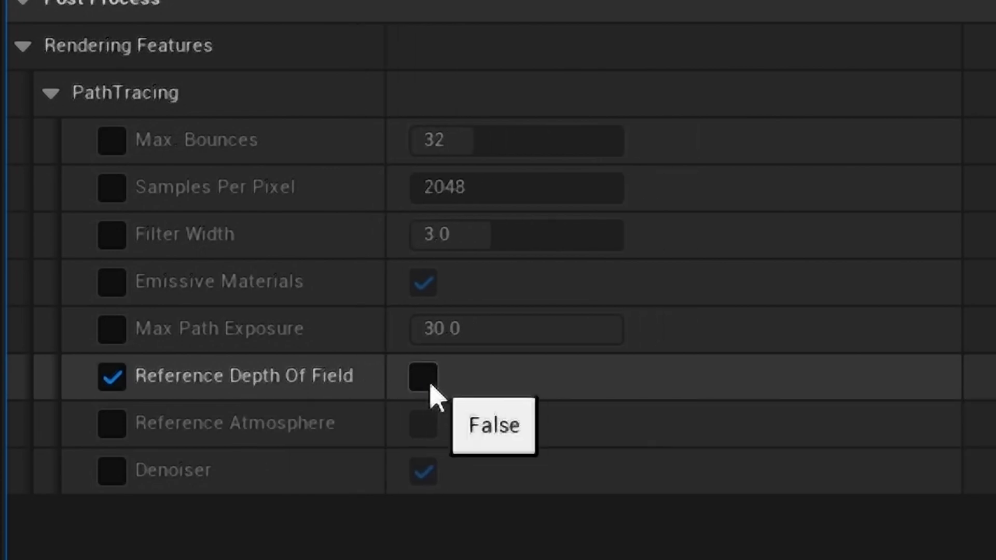
pyautogui.click(428, 385)
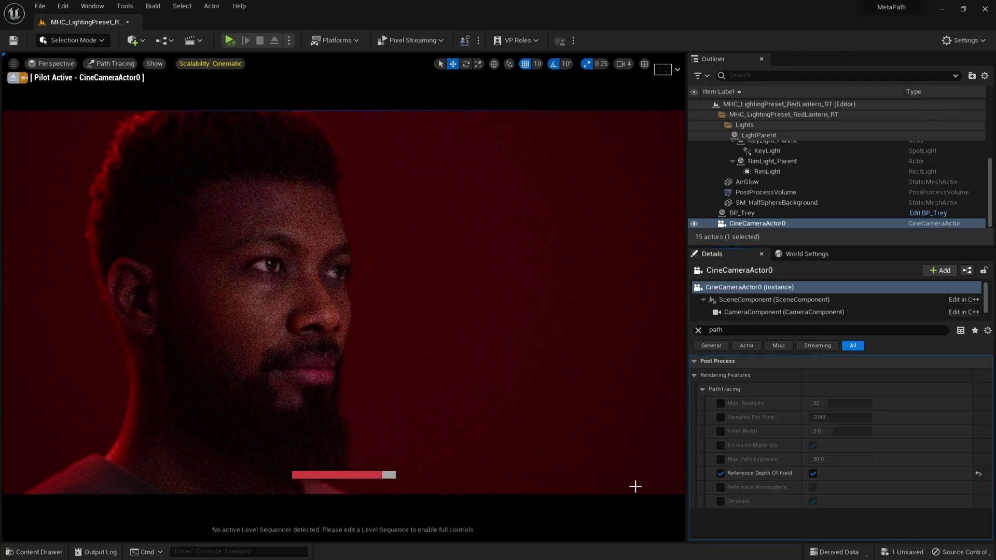
pyautogui.moveTo(510, 409); pyautogui.dragTo(482, 394)
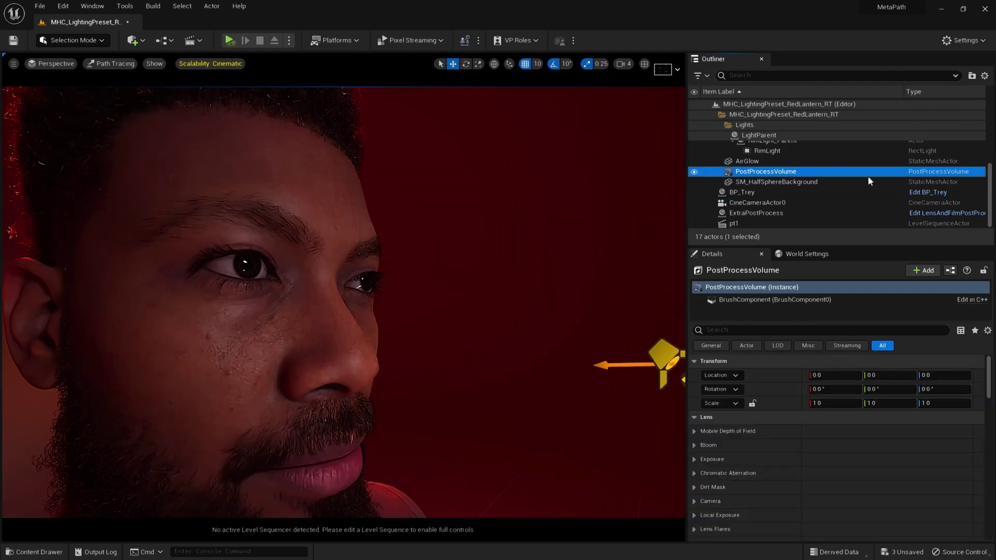
pyautogui.click(940, 193)
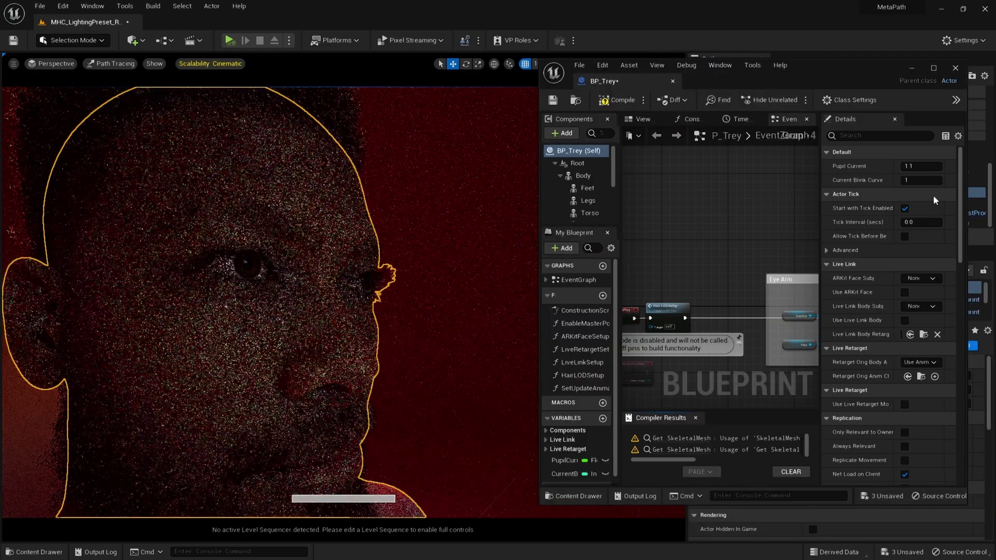
# In the Face's MI_HeadSynthesized, set MicroNormalIntensity to 0.43 and NormalIntensity to 1.5.
pyautogui.moveTo(540, 195); pyautogui.dragTo(467, 195)
pyautogui.click(515, 175)
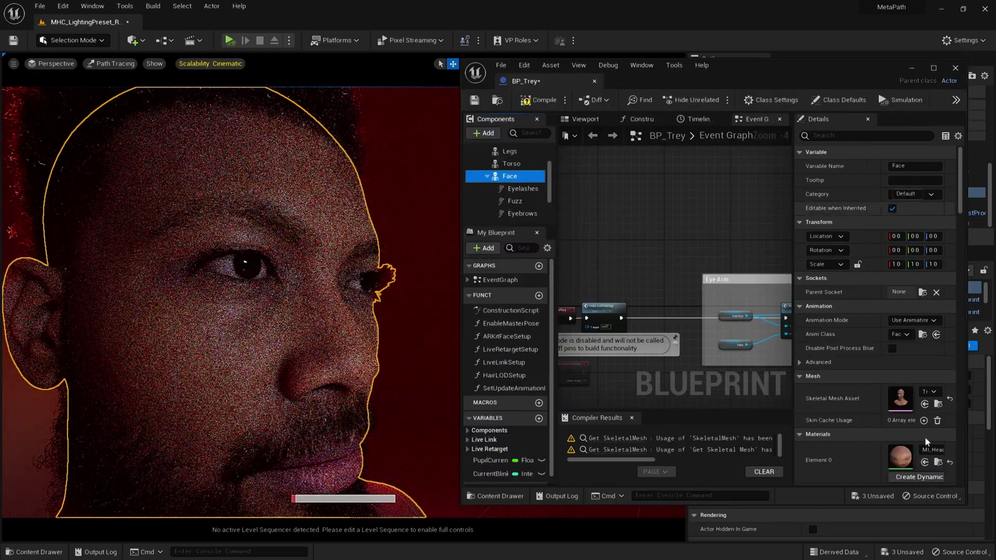
pyautogui.doubleClick(918, 391)
pyautogui.click(798, 136)
pyautogui.write('normal')
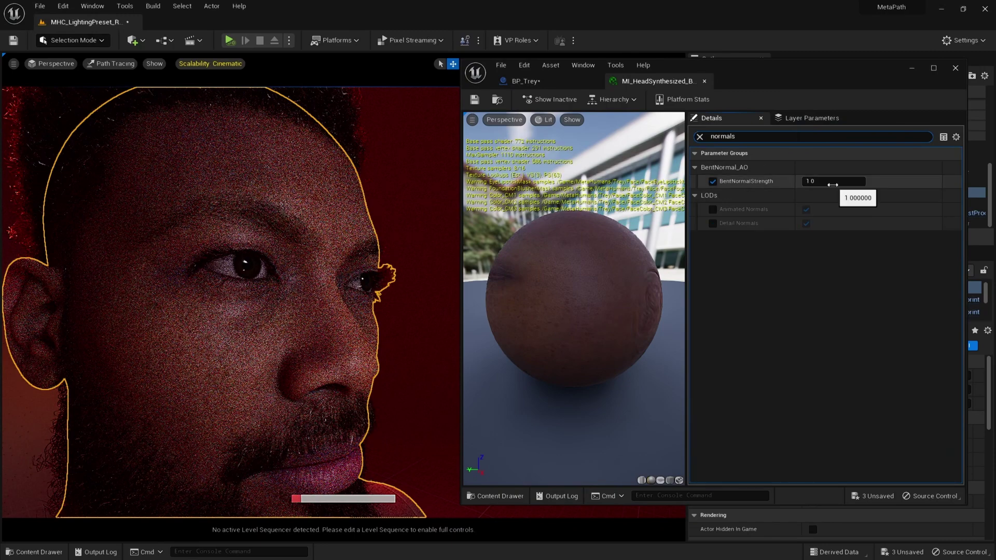
pyautogui.scroll(-10, 836, 254)
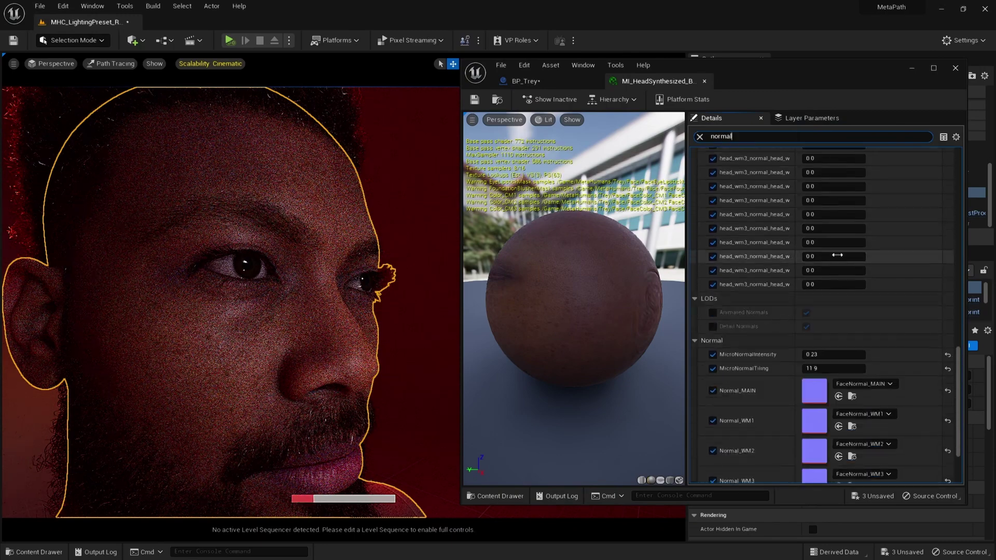
pyautogui.write('-0.57')
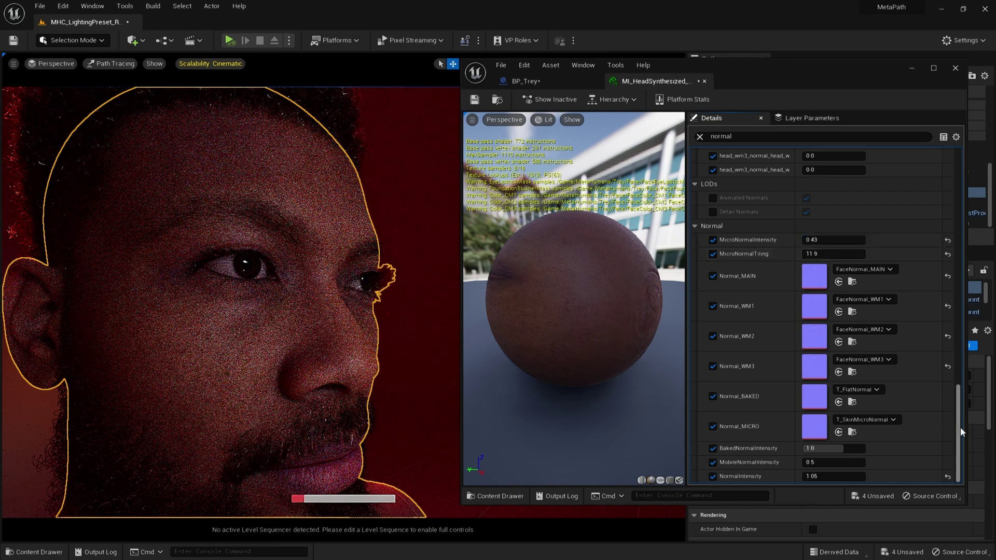
pyautogui.click(827, 477)
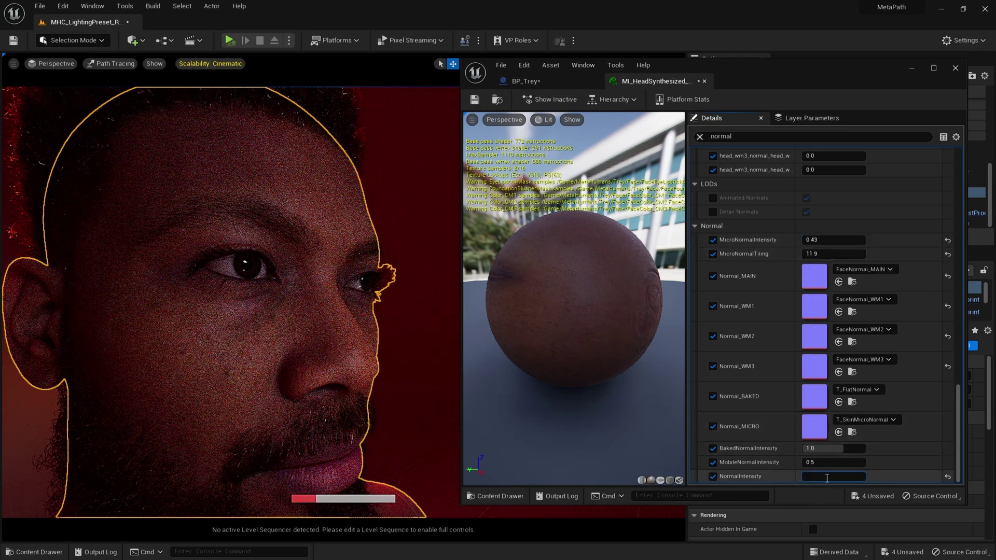
pyautogui.write('1.5')
pyautogui.press('Return')
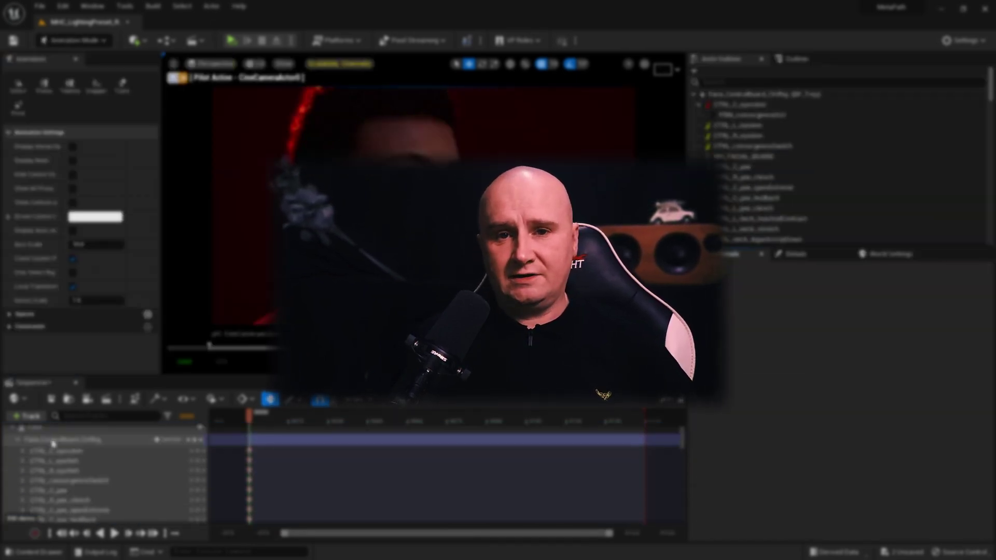
# Bake the Face track's animation, set CineCameraActor0's manual focus distance to 81.92 cm, and save all.
pyautogui.rightClick(66, 476)
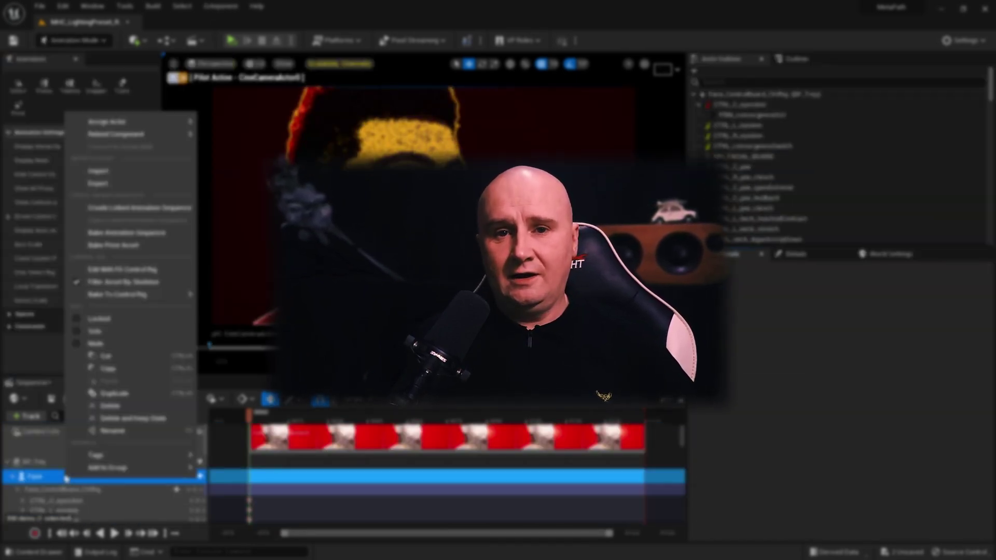
pyautogui.click(155, 233)
pyautogui.click(255, 502)
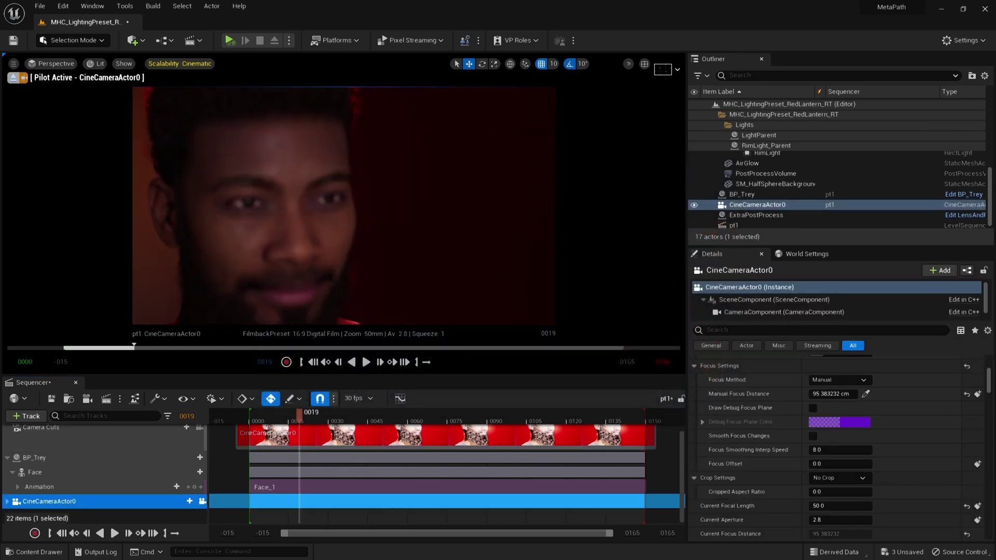
pyautogui.click(813, 408)
pyautogui.moveTo(830, 392); pyautogui.dragTo(817, 394)
pyautogui.click(813, 408)
pyautogui.click(40, 6)
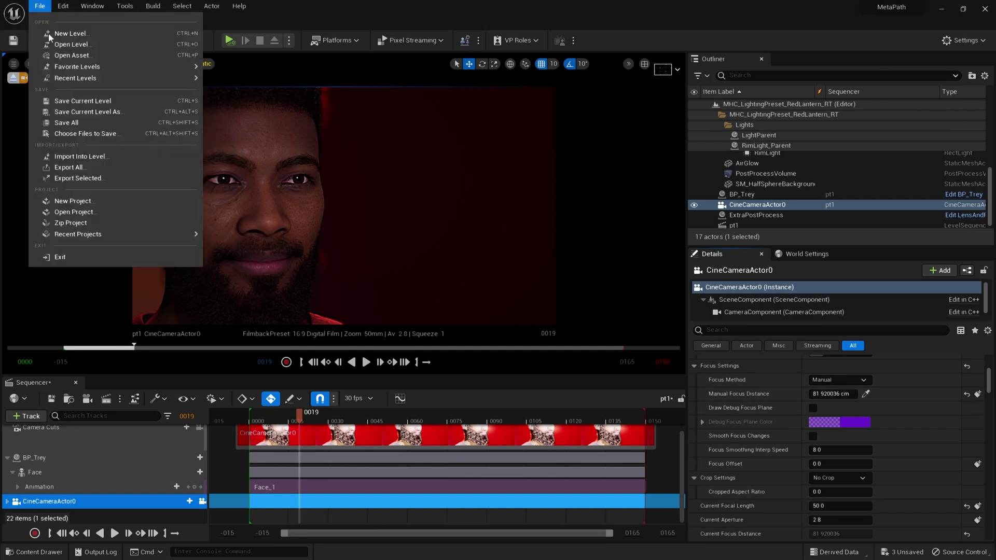
pyautogui.click(67, 123)
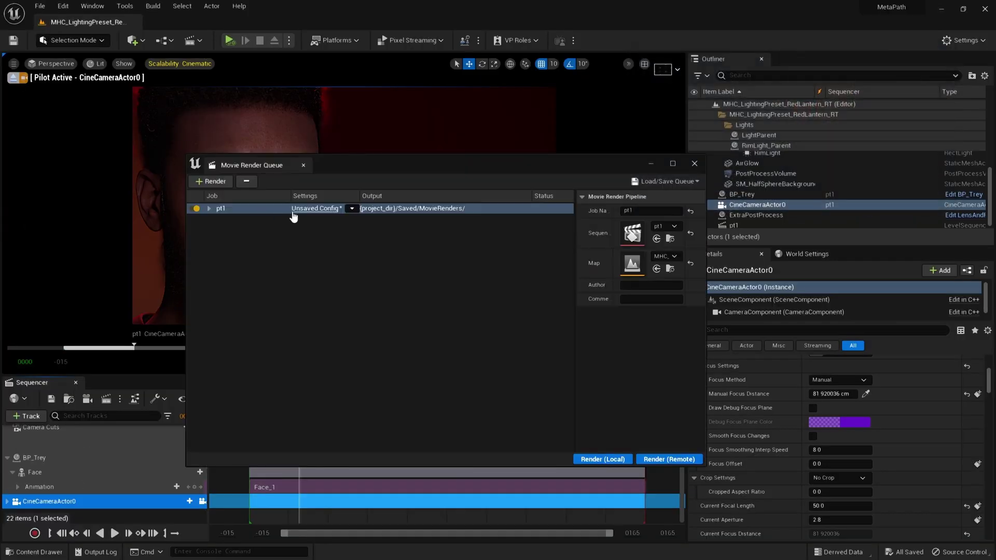
# Load the Still_Ultra preset for the pt1 job, add a Path Tracer pass and remove Deferred Rendering.
pyautogui.click(303, 208)
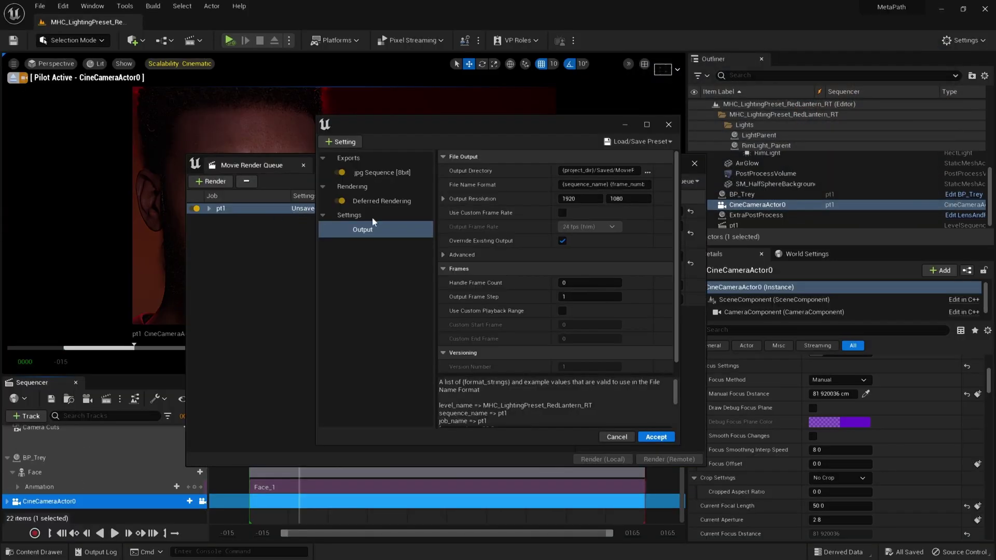
pyautogui.click(643, 143)
pyautogui.click(636, 233)
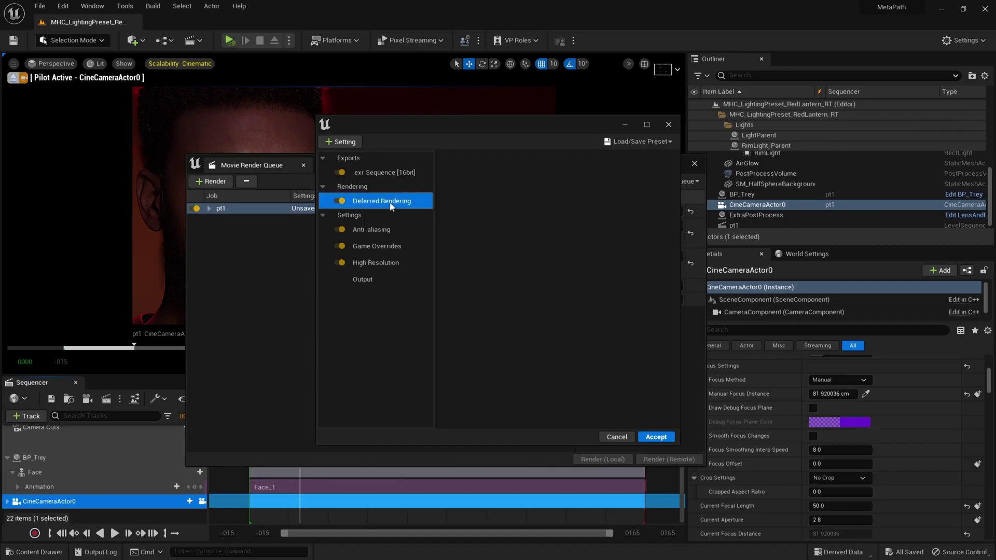
pyautogui.click(391, 207)
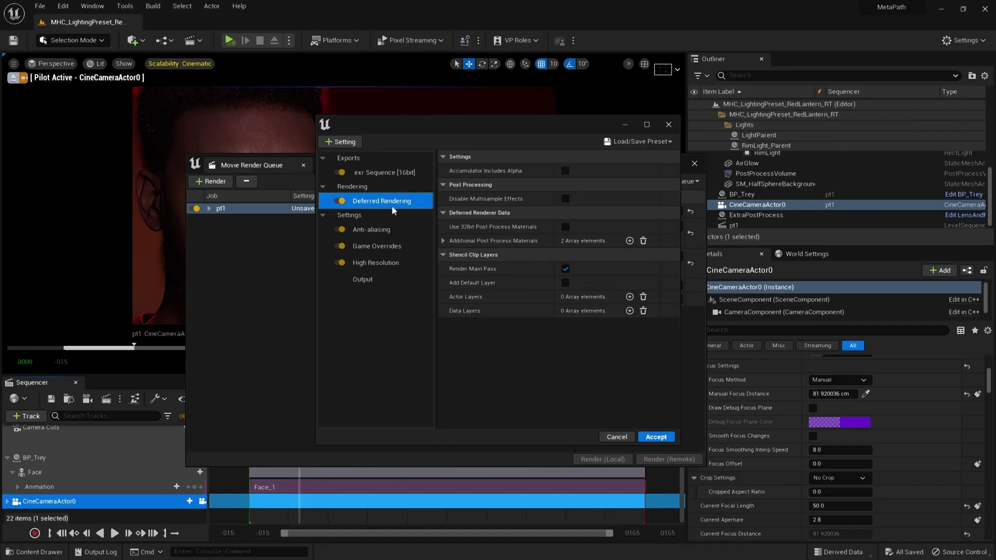
pyautogui.click(344, 142)
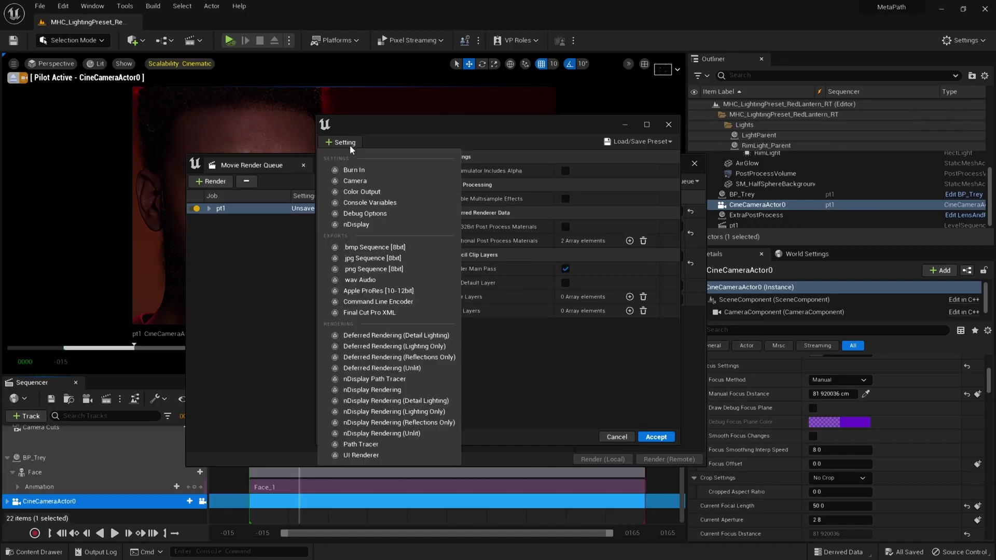
pyautogui.click(361, 444)
pyautogui.click(382, 208)
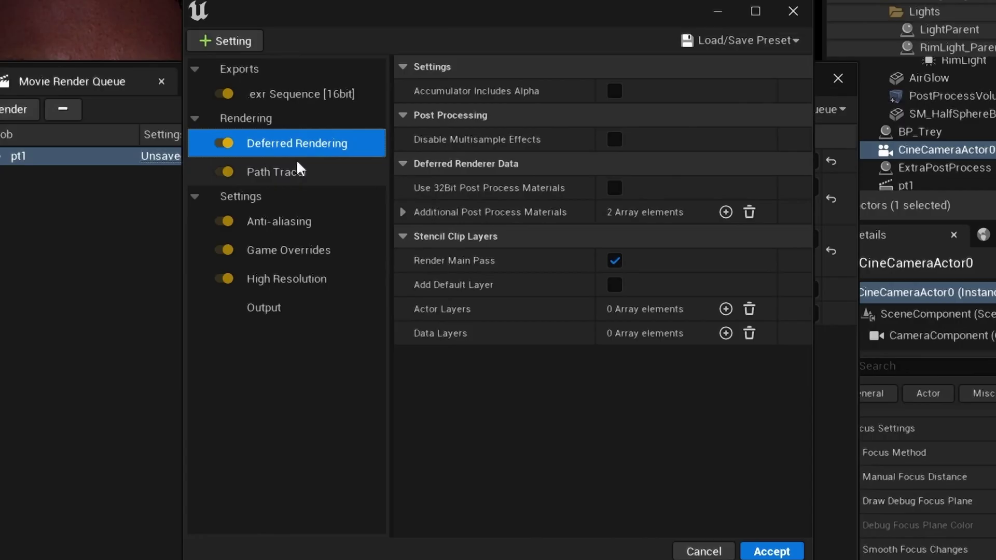
pyautogui.press('Delete')
pyautogui.click(293, 145)
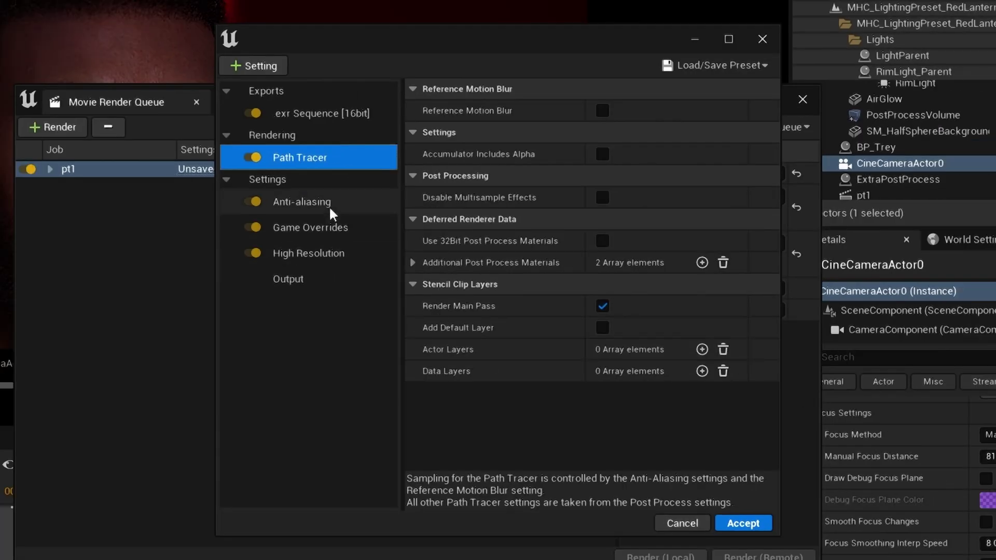
# Set anti-aliasing to 1000 spatial samples and 1 temporal sample.
pyautogui.click(331, 210)
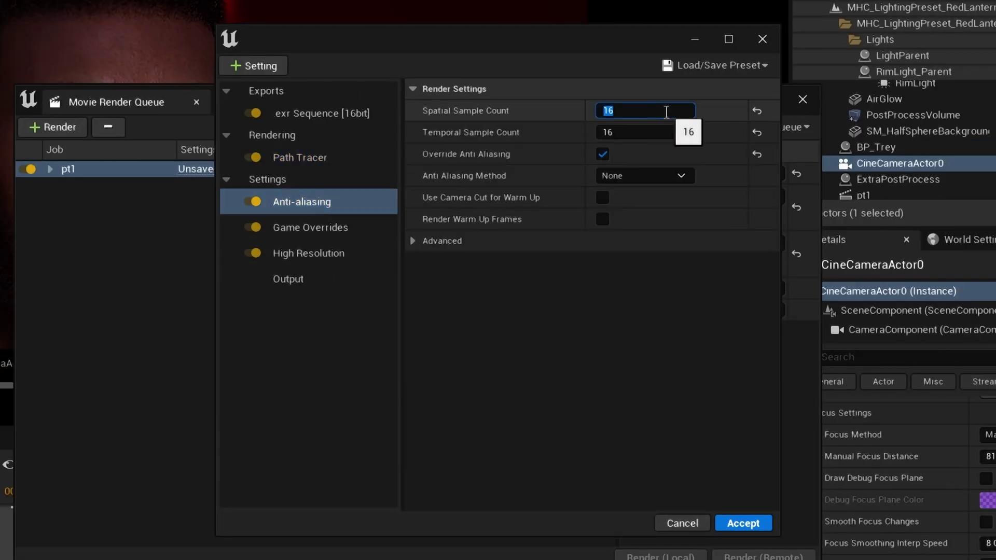
pyautogui.press('BackSpace')
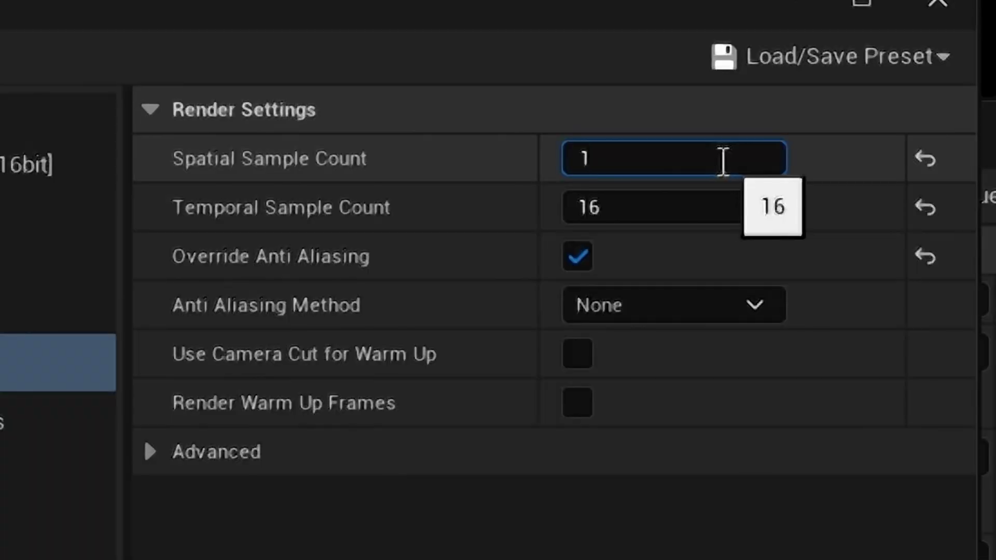
pyautogui.press('Return')
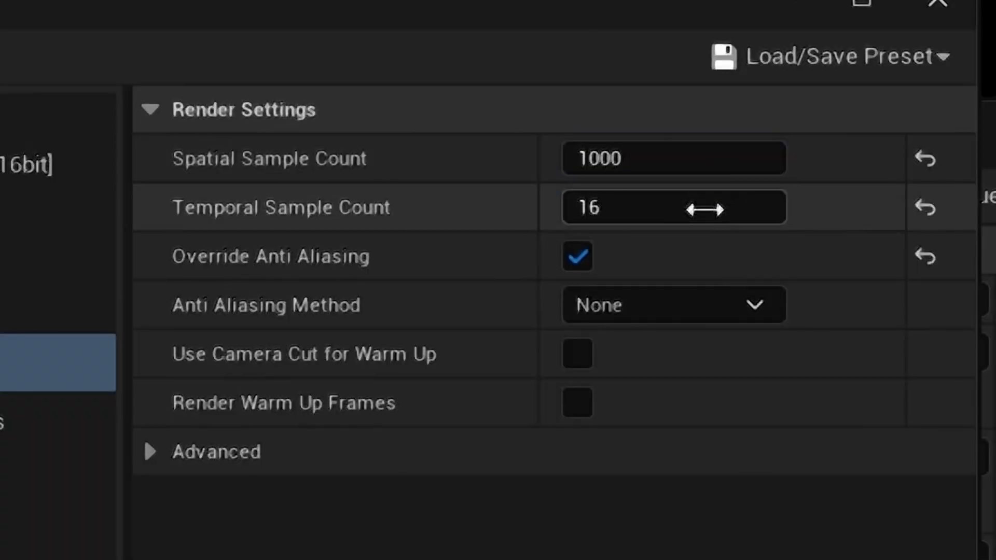
pyautogui.write('1')
pyautogui.press('Return')
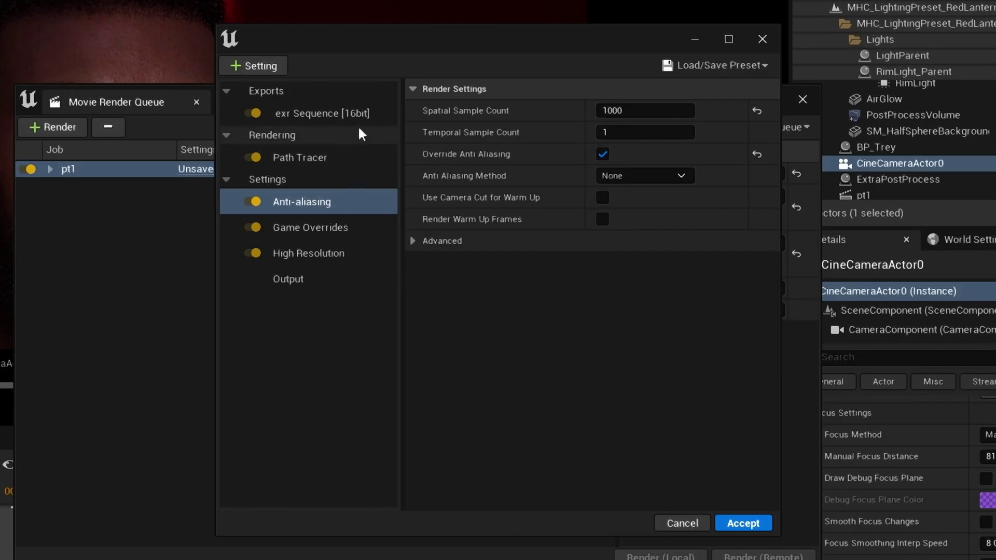
# Review the EXR sequence, High Resolution, Game Overrides and output resolution settings.
pyautogui.click(358, 112)
pyautogui.click(324, 253)
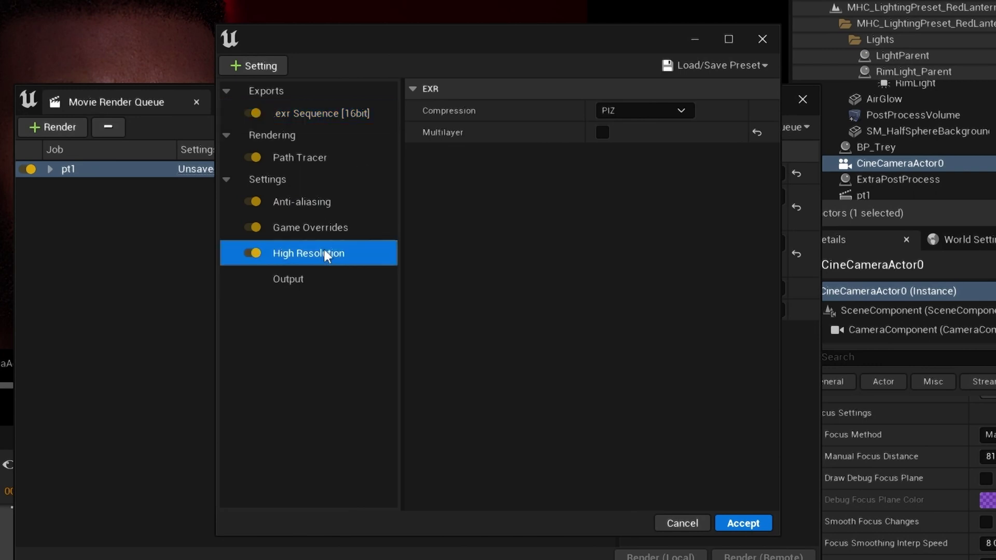
pyautogui.click(322, 227)
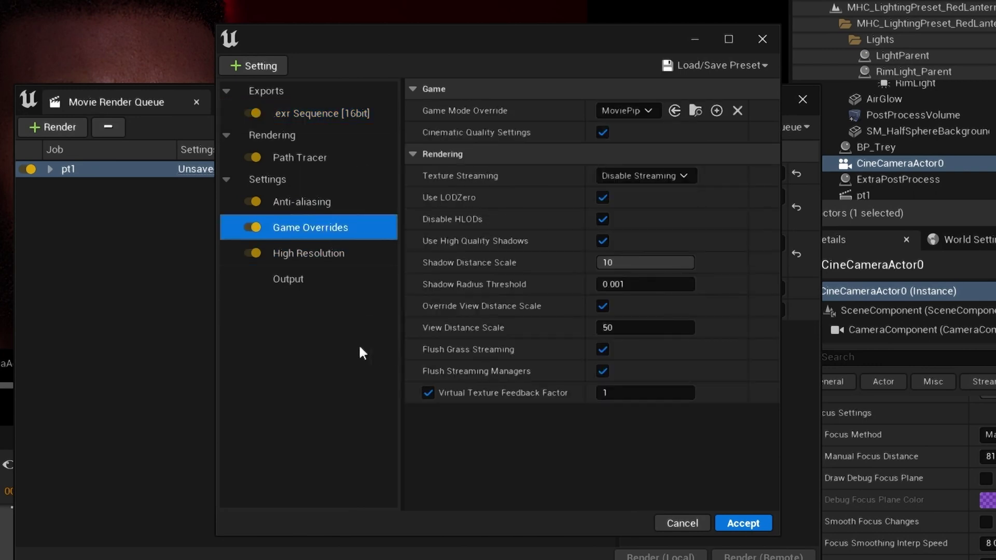
pyautogui.click(318, 281)
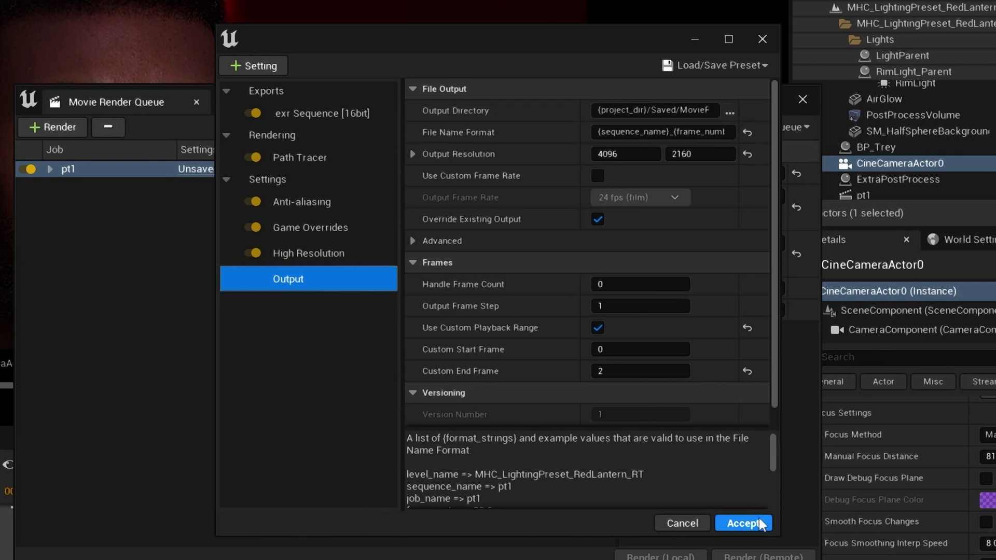
pyautogui.scroll(-1, 597, 321)
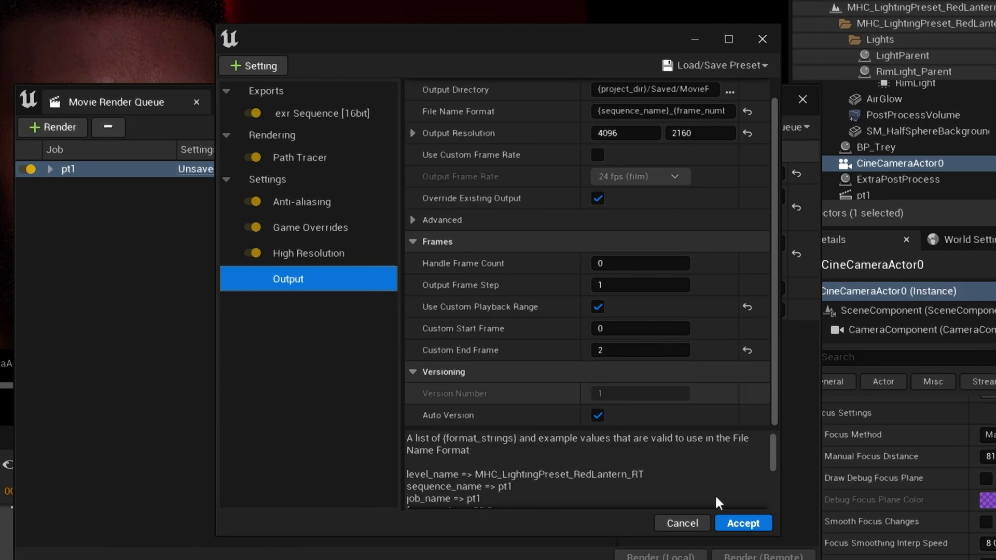